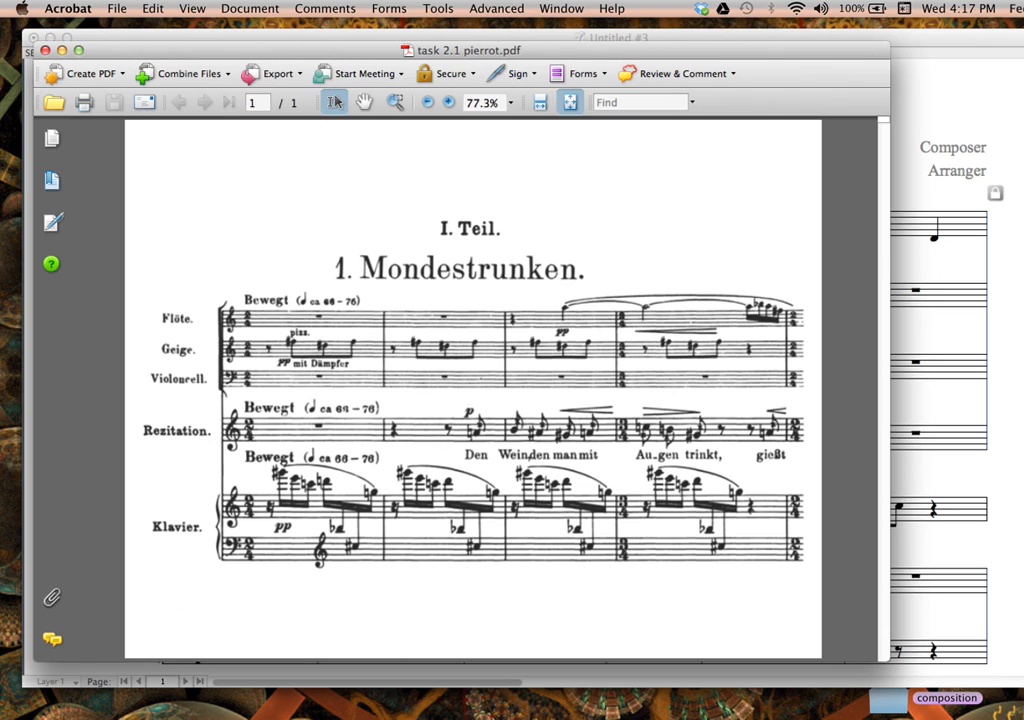
Fit the Mondestrunken score PDF to the window width, look over the excerpt, and move it aside to reveal the Finale score.
key(super+2)
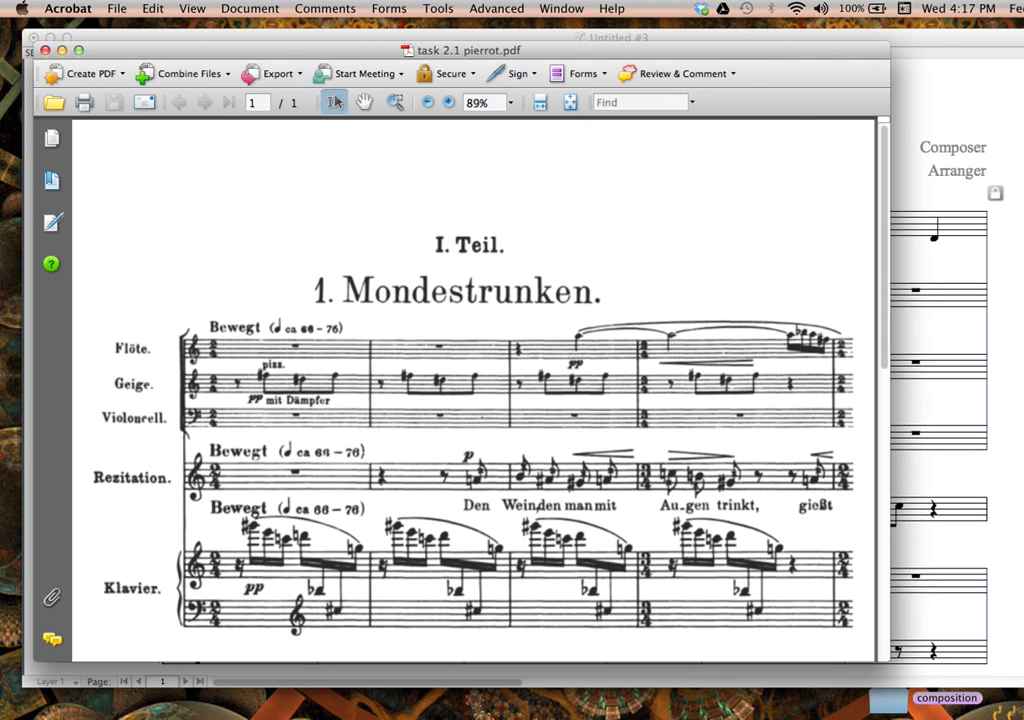
scroll(470, 390, down, 2)
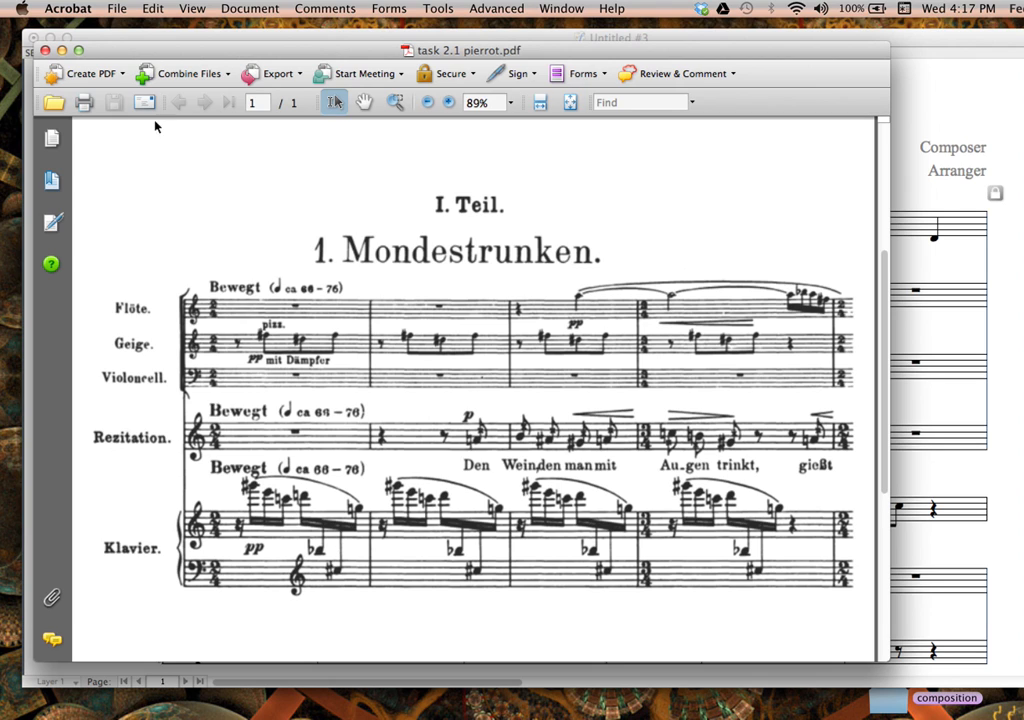
drag(123, 52, 0, 25)
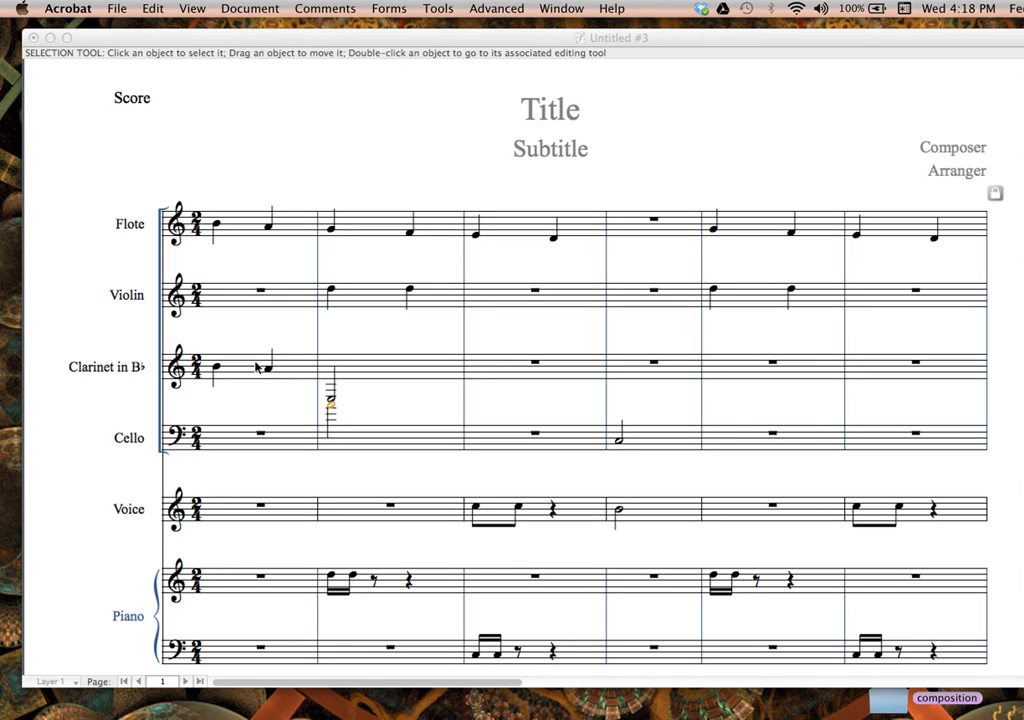
Clear all items from every measure and staff of the score's first system.
click(232, 237)
click(232, 237)
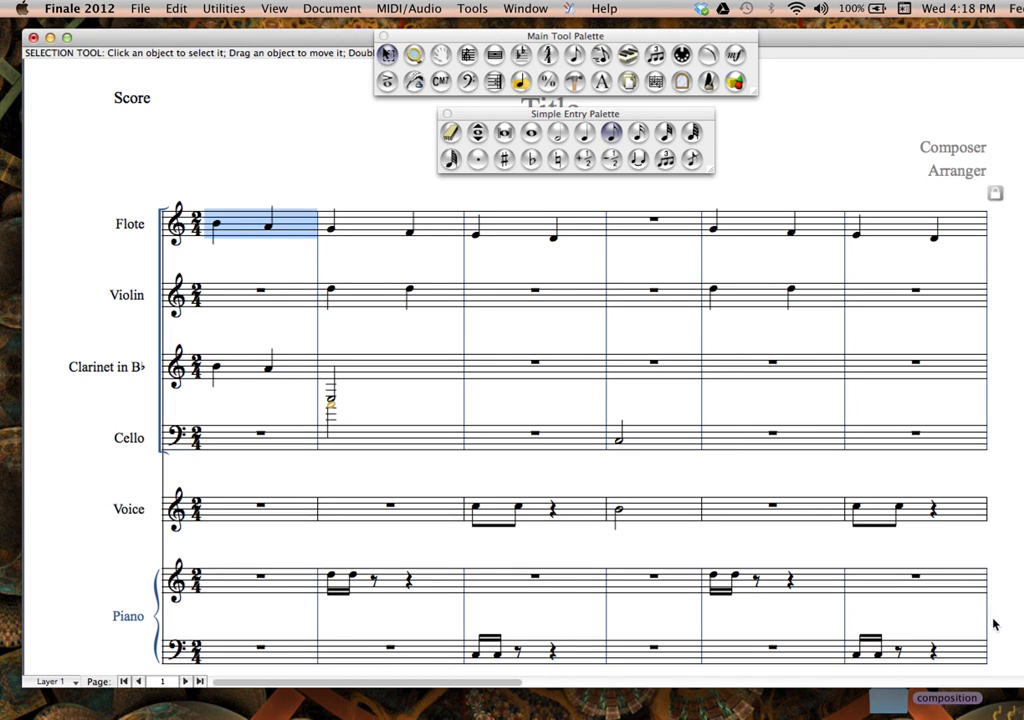
shift+click(955, 656)
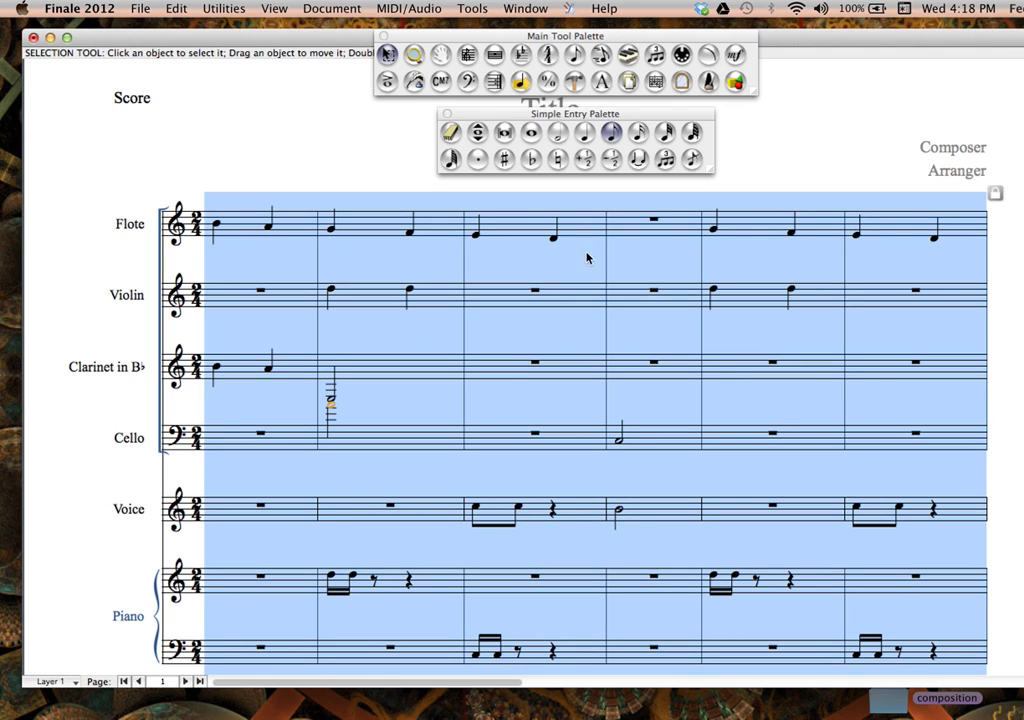
right_click(348, 224)
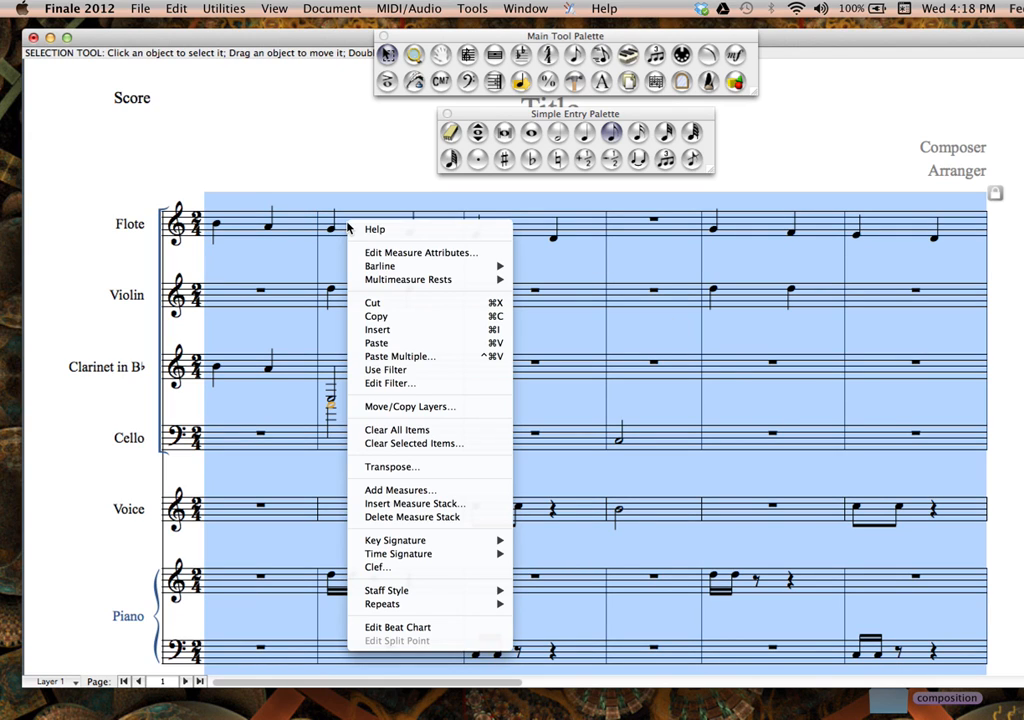
click(441, 432)
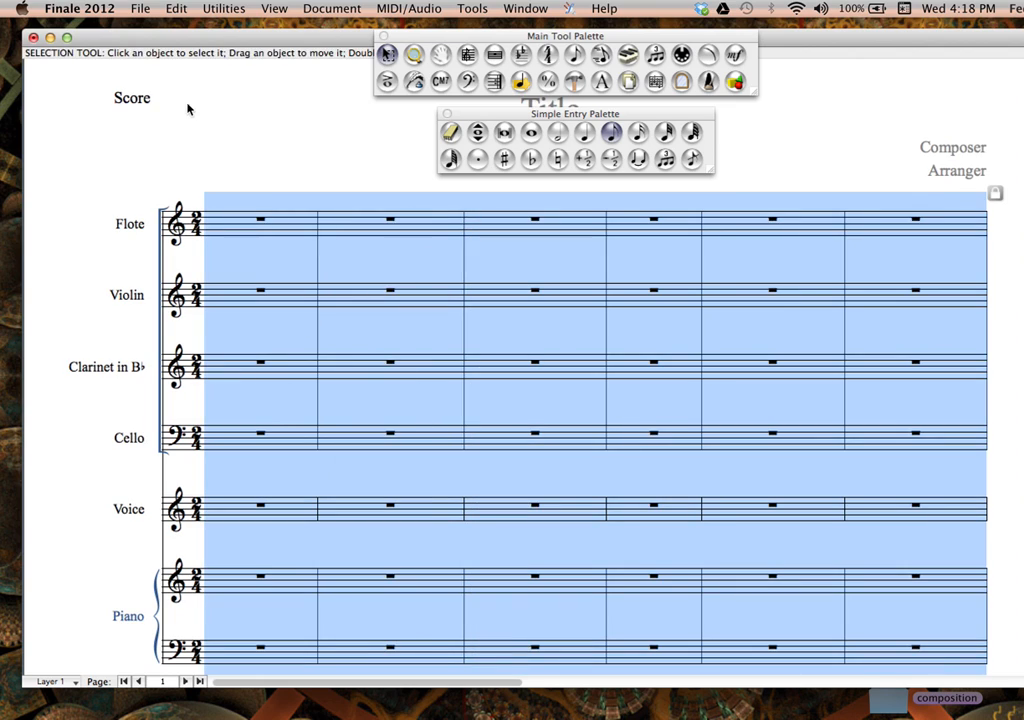
click(253, 121)
Delete the Clarinet in B♭ staff and reposition the remaining staves.
click(468, 56)
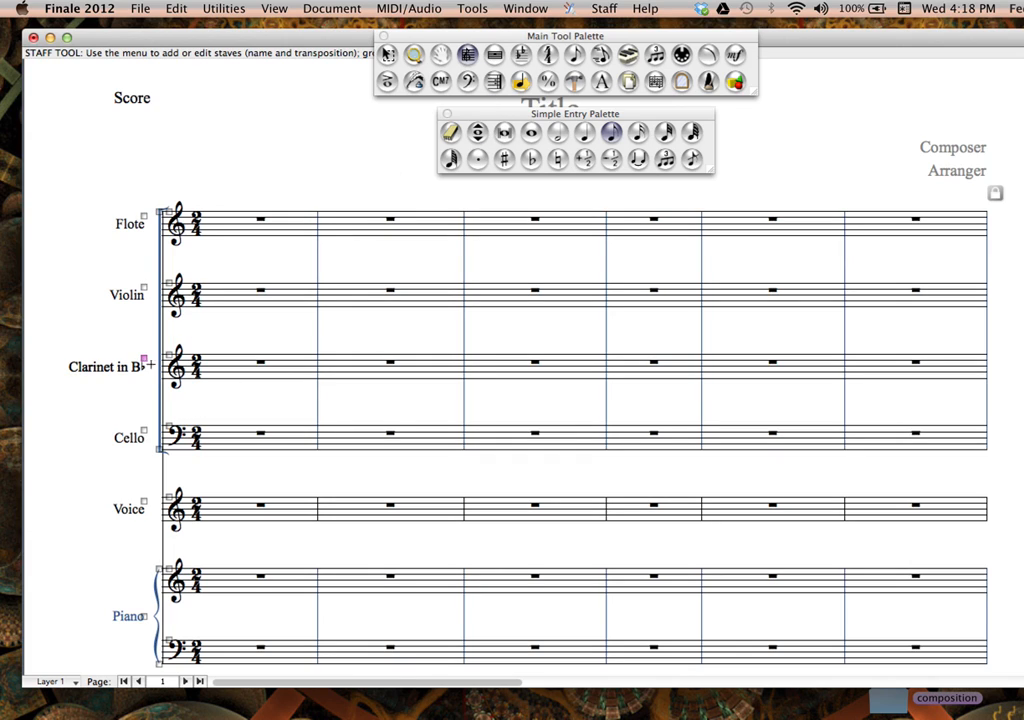
right_click(145, 358)
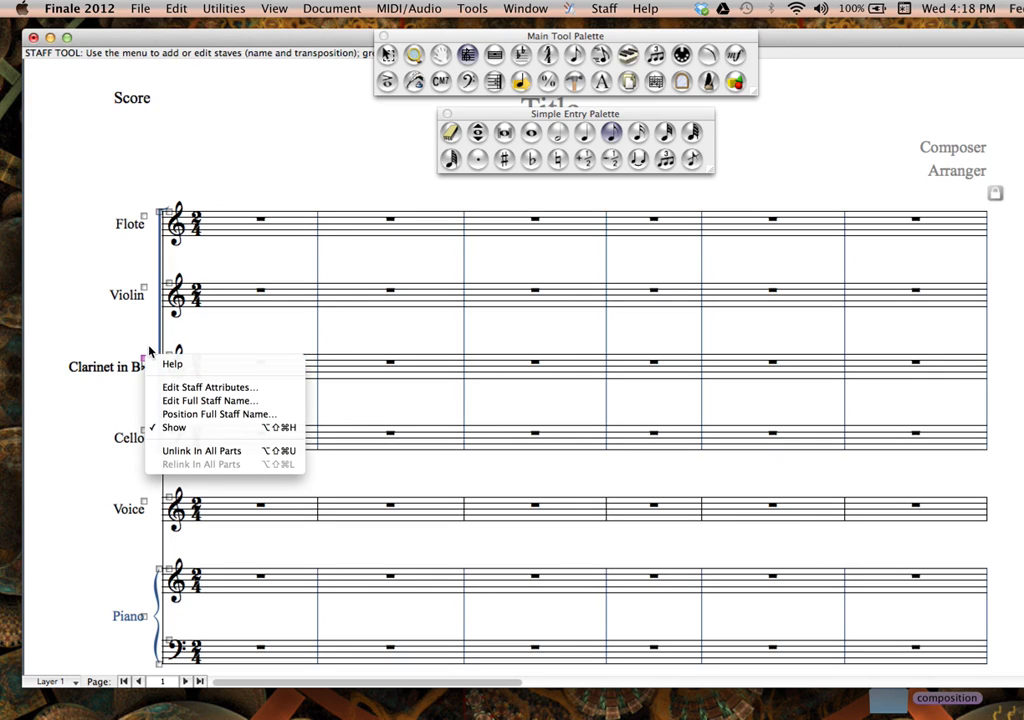
click(150, 350)
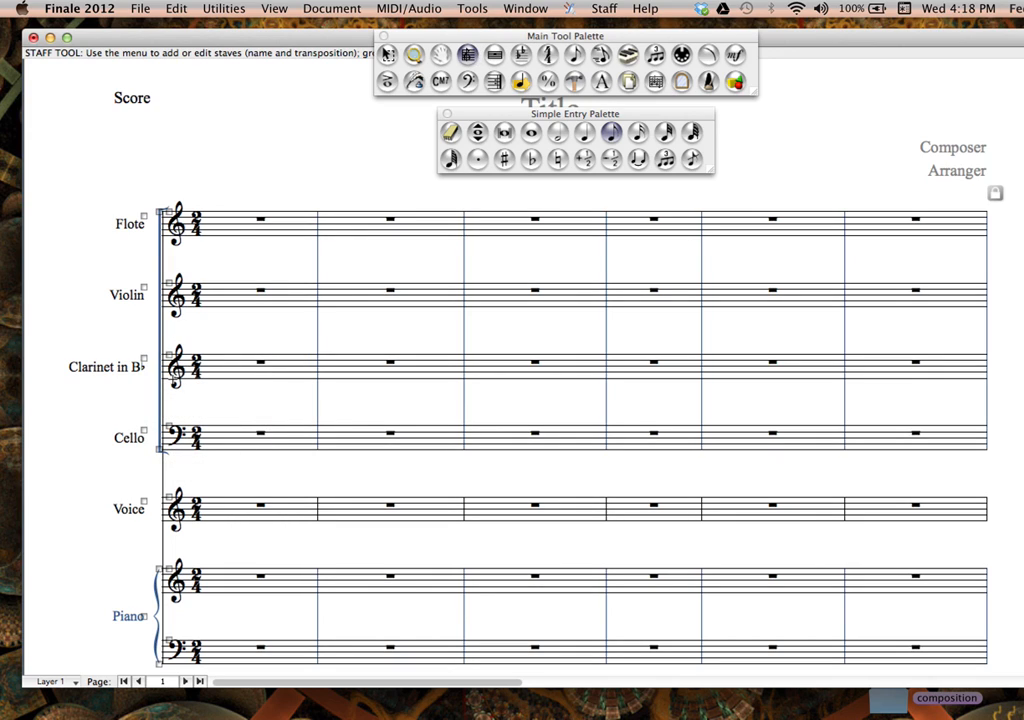
click(170, 355)
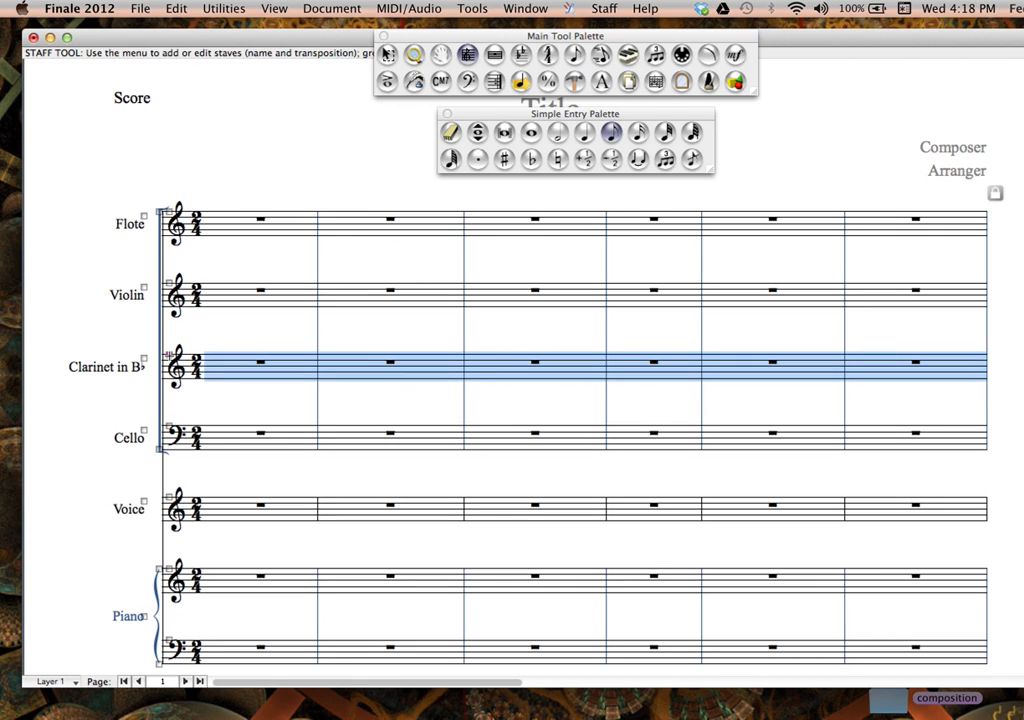
right_click(170, 356)
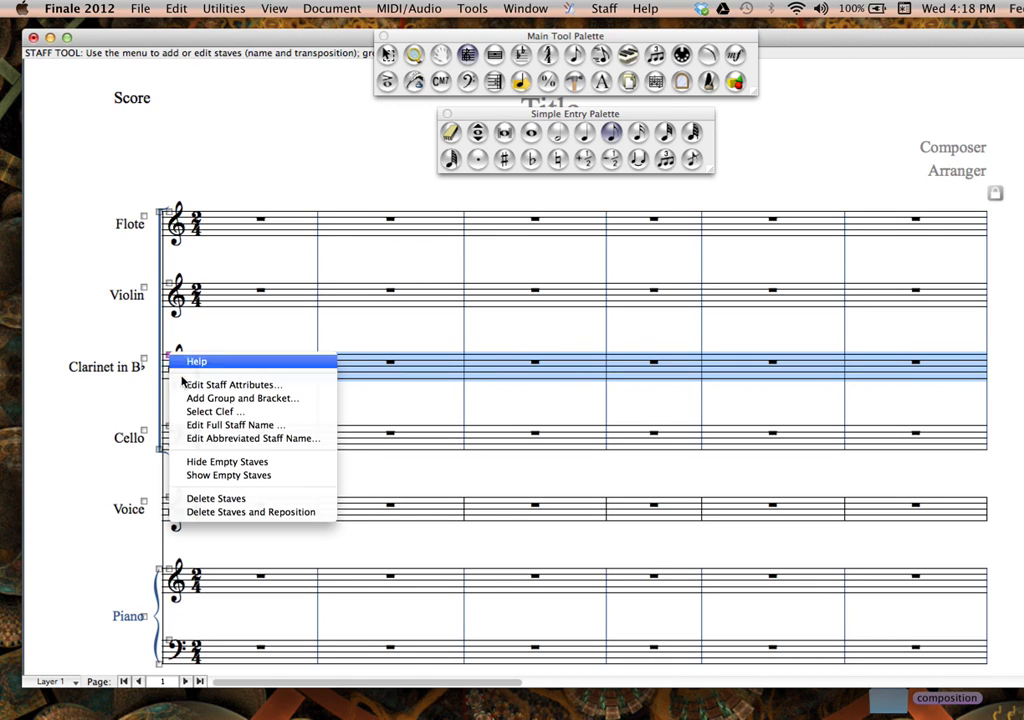
click(236, 513)
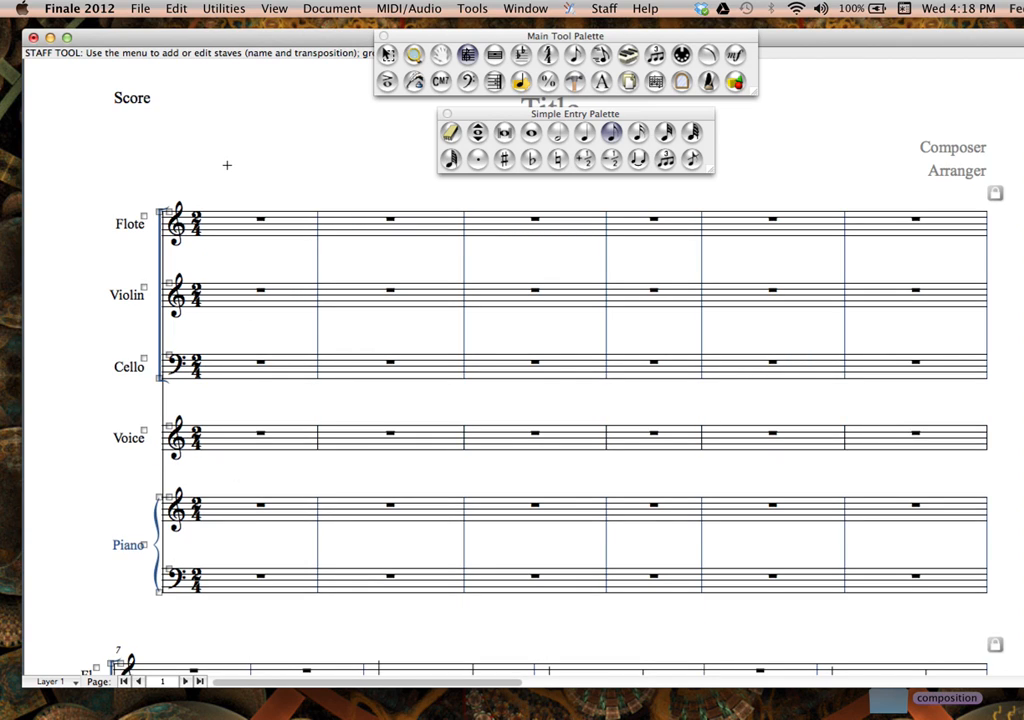
With Speedy Entry, enter a sixteenth rest and a high G above the staff in the first measure of the piano's upper staff.
click(601, 60)
click(237, 510)
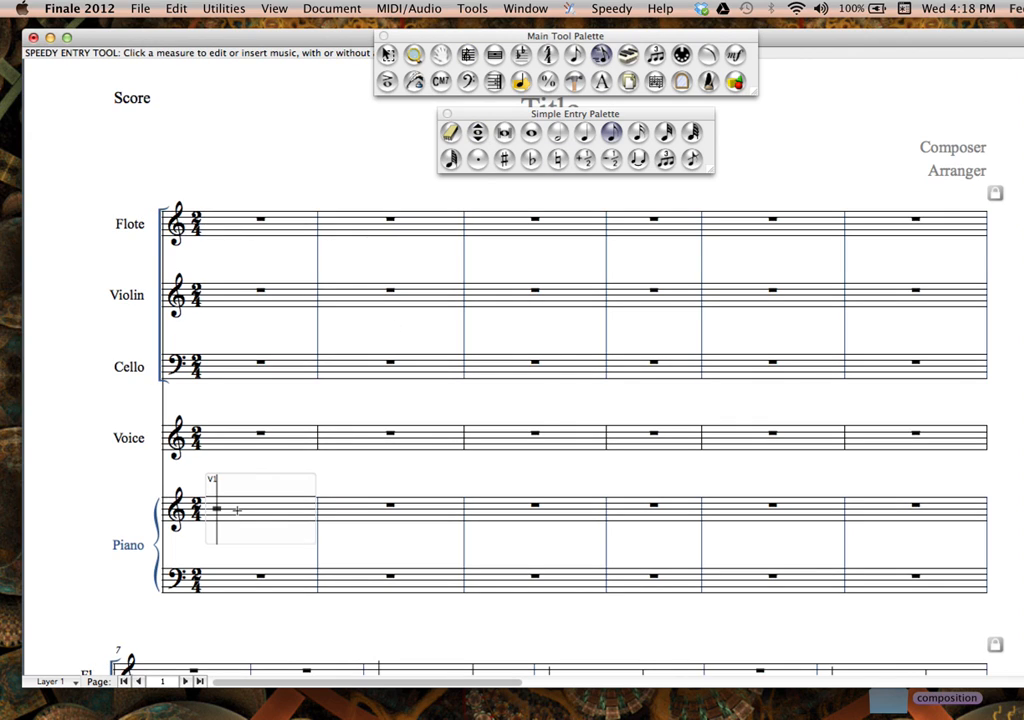
key(4)
key(r)
key(Up)
key(Up)
key(Up)
key(Up)
key(Up)
key(Up)
key(Up)
key(Up)
key(Up)
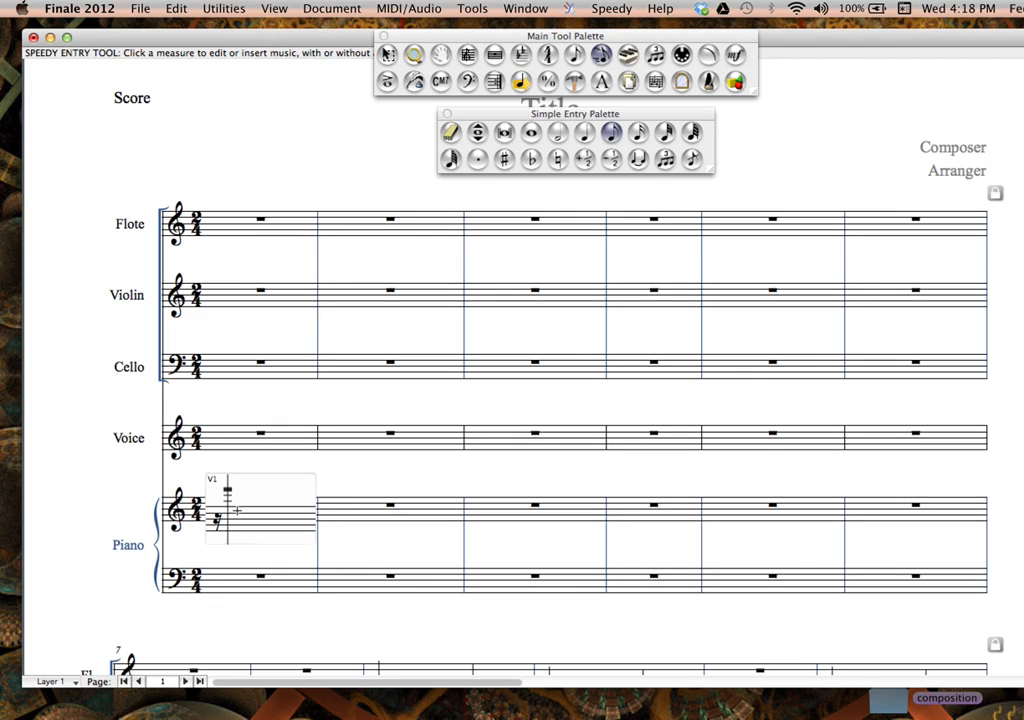
key(Up)
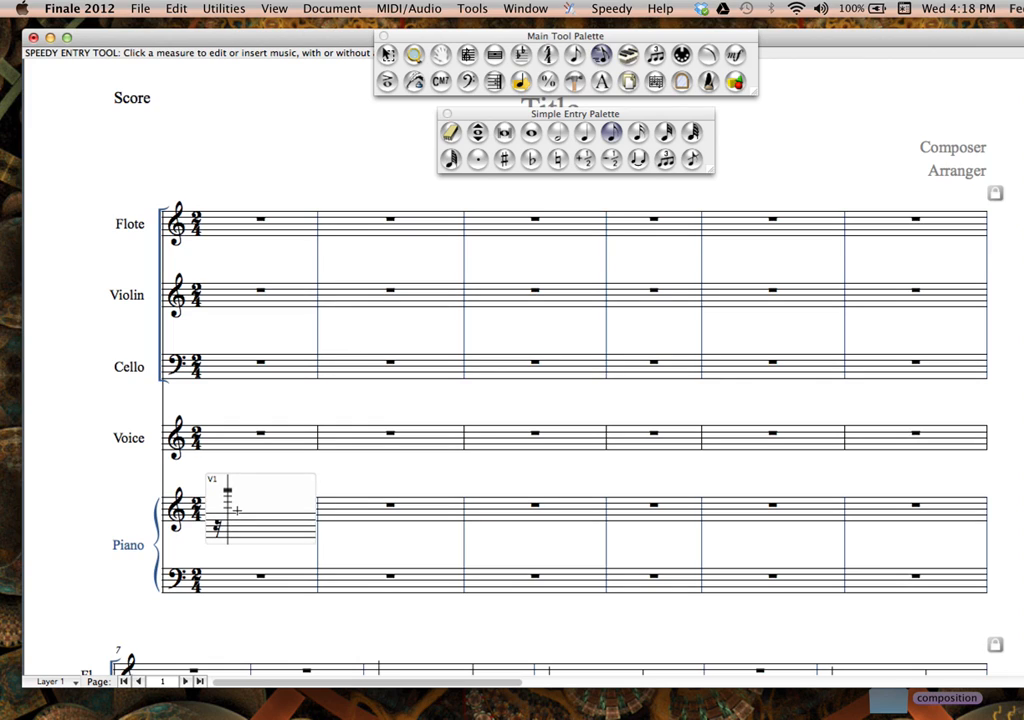
key(Return)
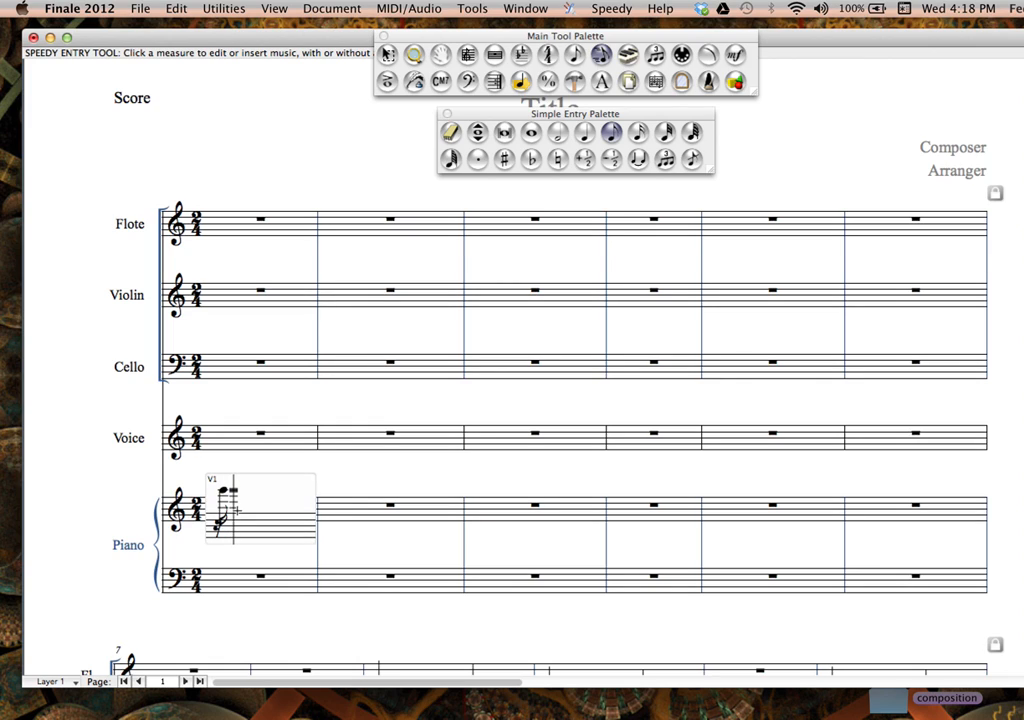
Sharpen the high G and add descending E and C sixteenth notes in the piano's first measure.
key(plus)
key(Down)
key(Down)
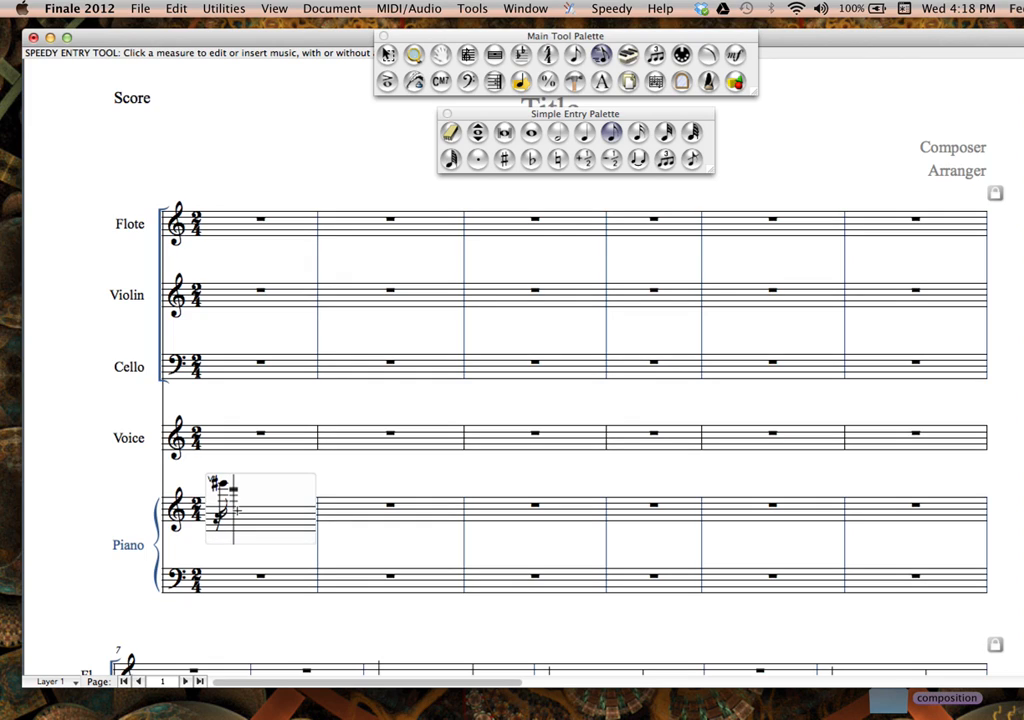
key(2)
key(Down)
key(Down)
key(Down)
key(Up)
key(2)
key(Right)
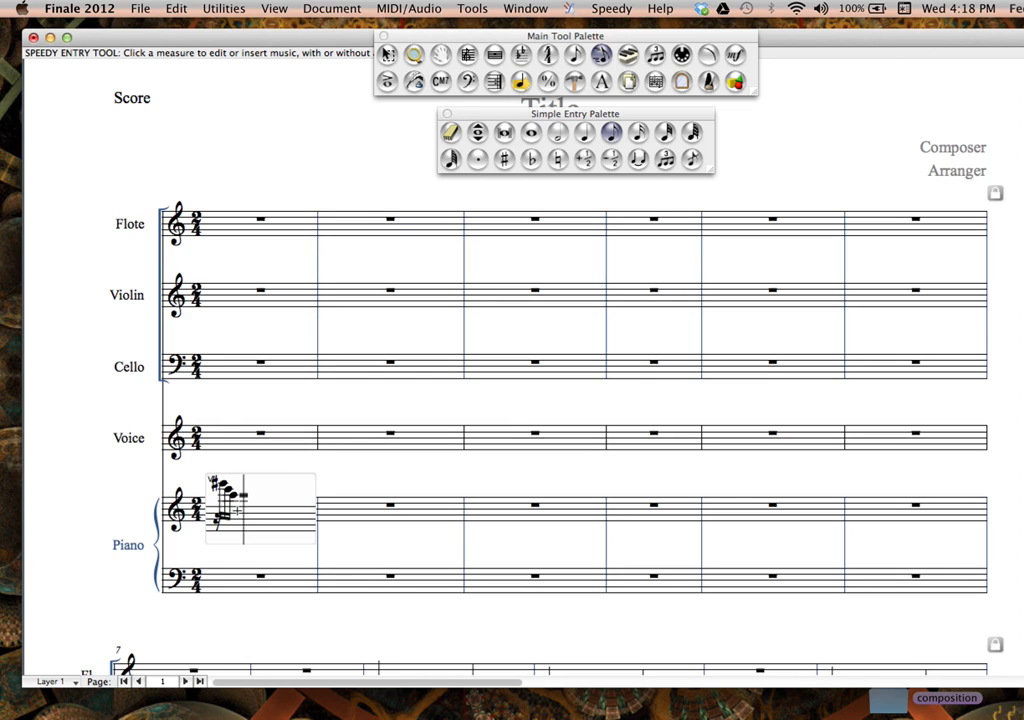
Complete the piano's first measure with sixteenth notes D, B-flat, C-sharp and G, and leave the measure.
key(Caps_Lock)
key(Up)
key(3)
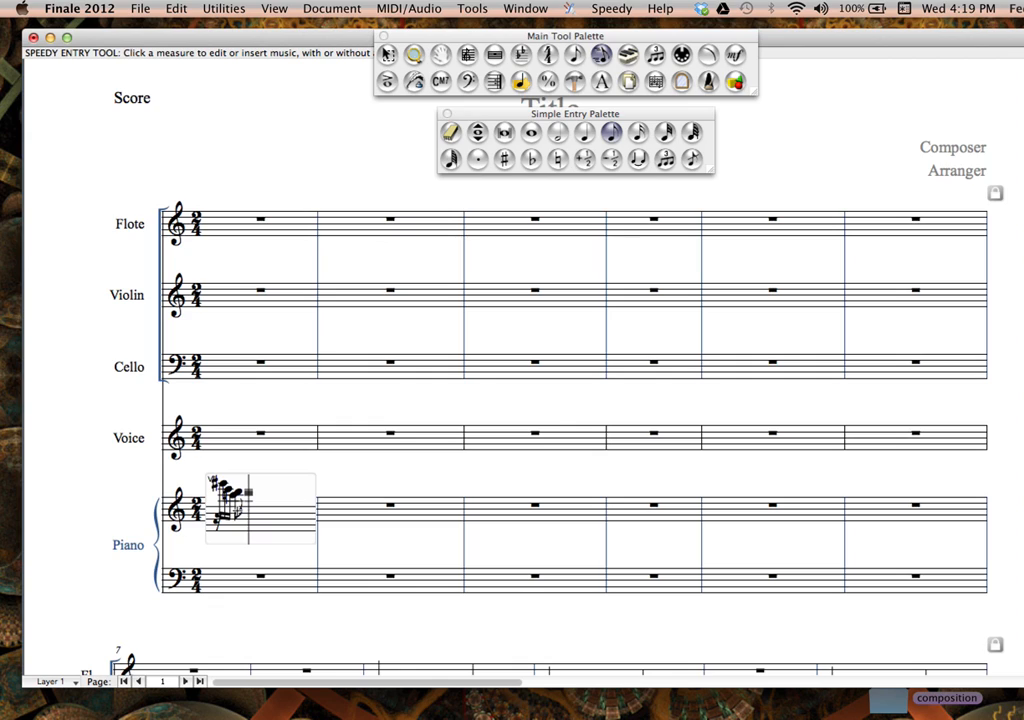
key(Down)
key(Down)
key(Down)
key(Up)
key(3)
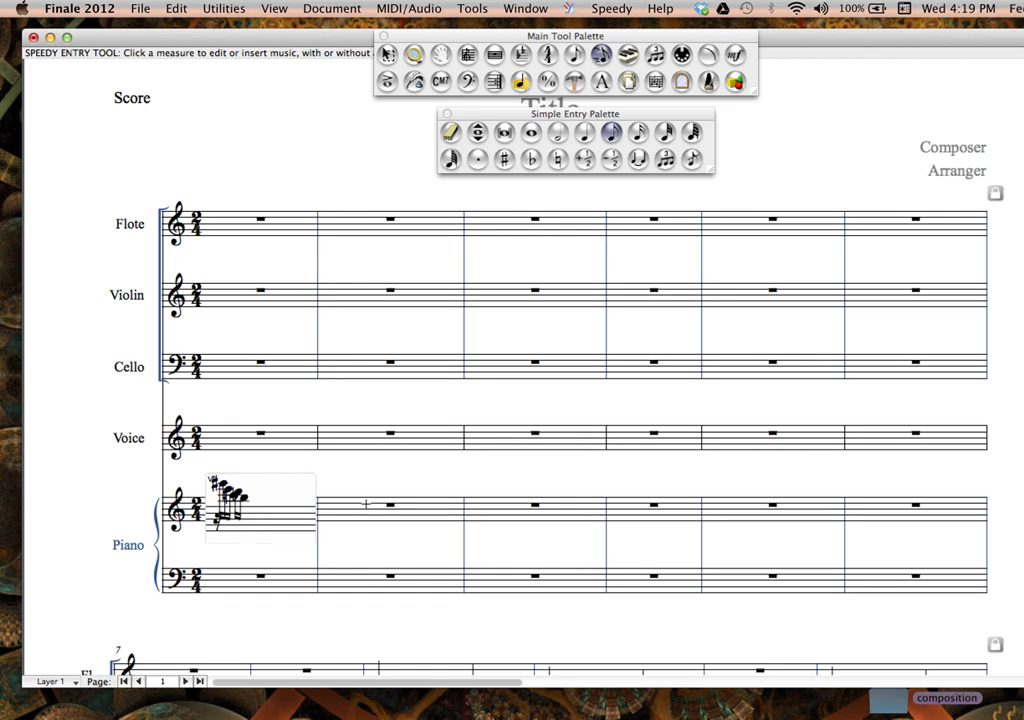
key(3)
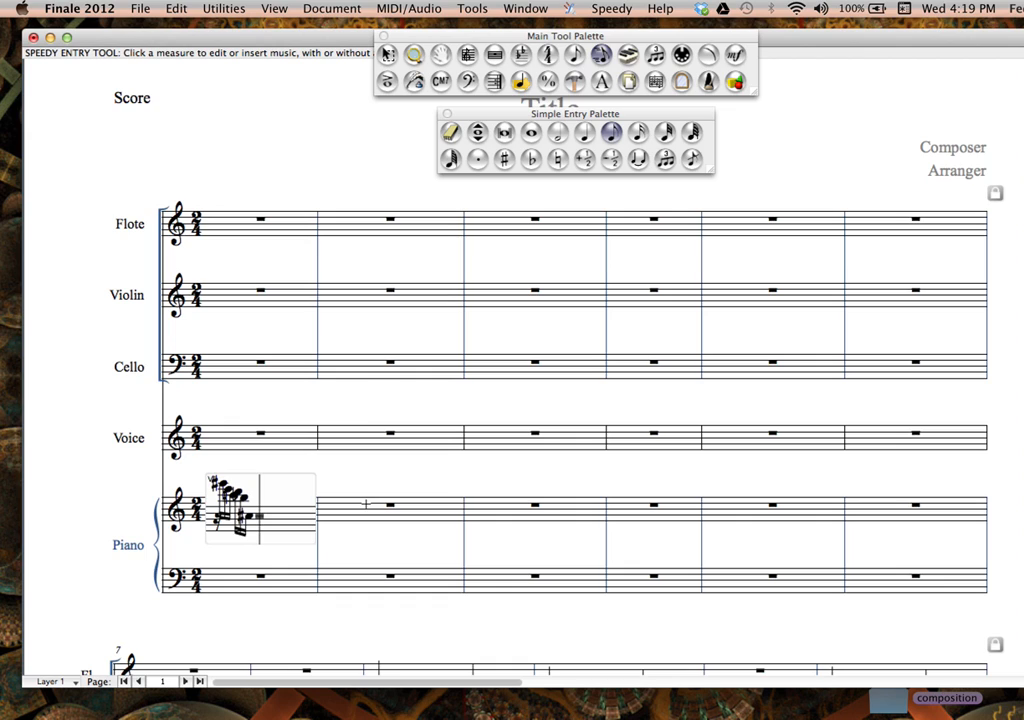
click(366, 504)
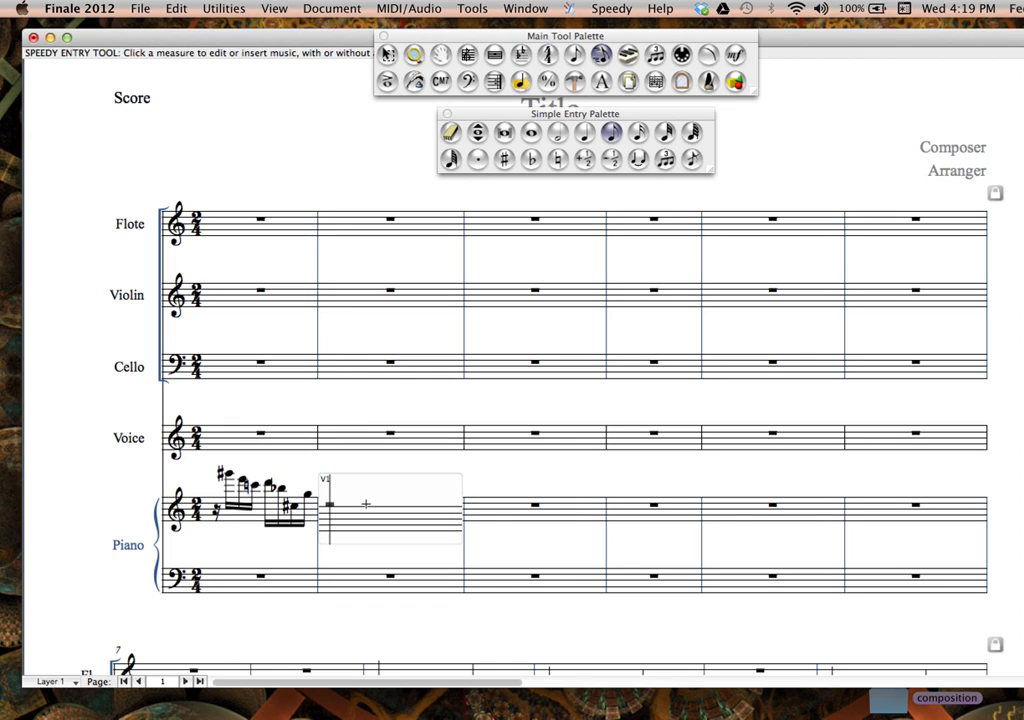
click(411, 464)
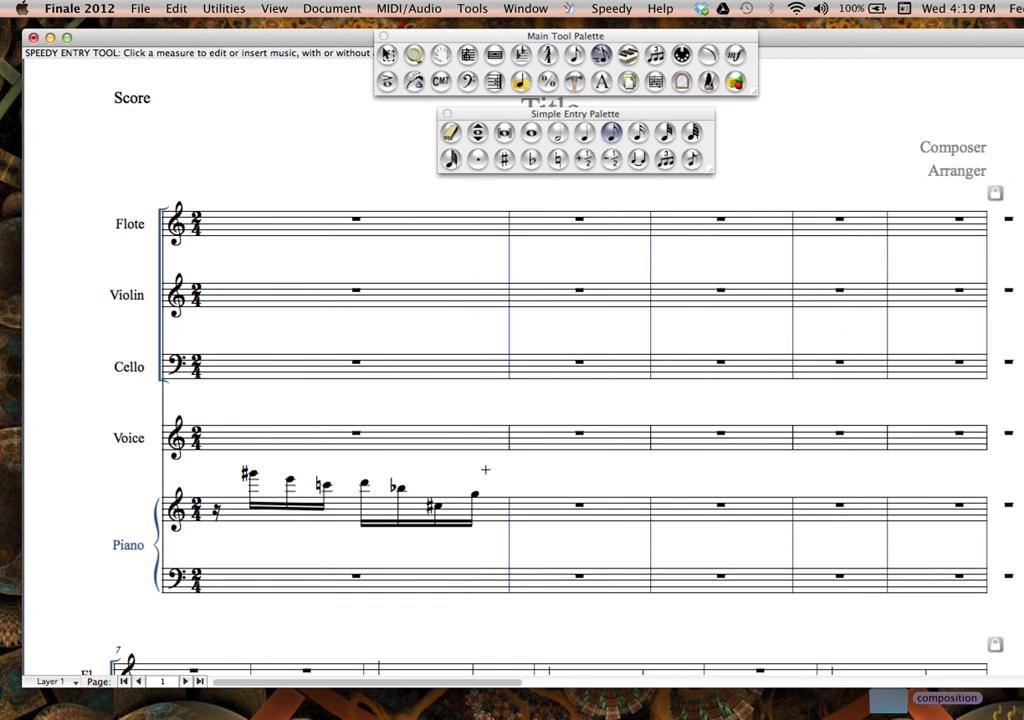
Show a natural sign on the last G of the piano's first measure, and leave the measure.
click(327, 505)
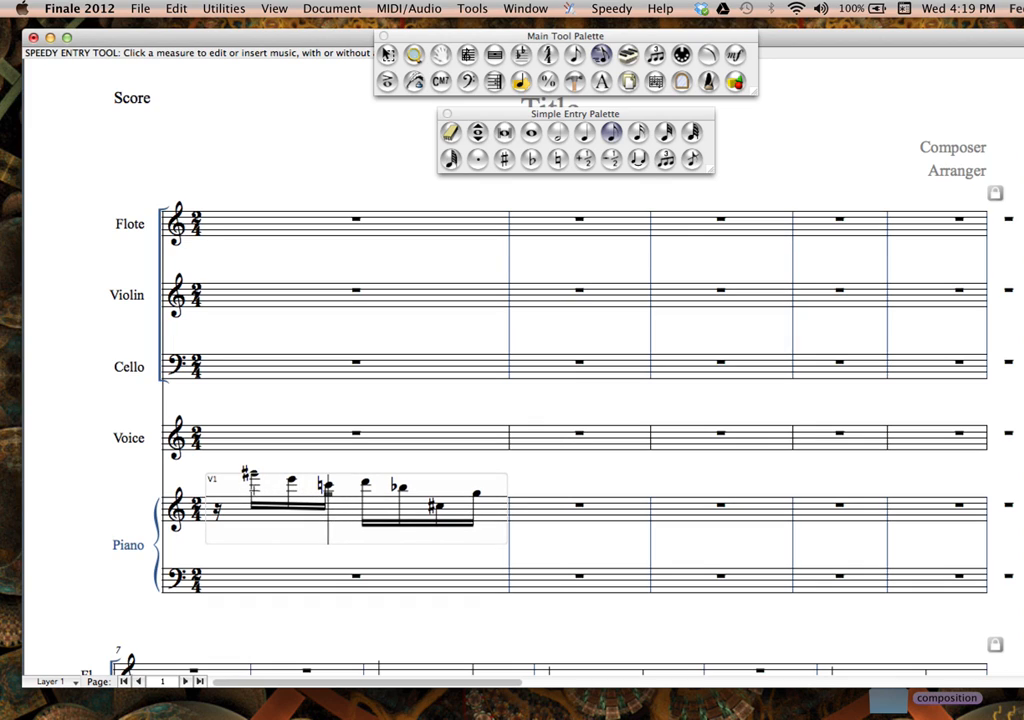
click(255, 405)
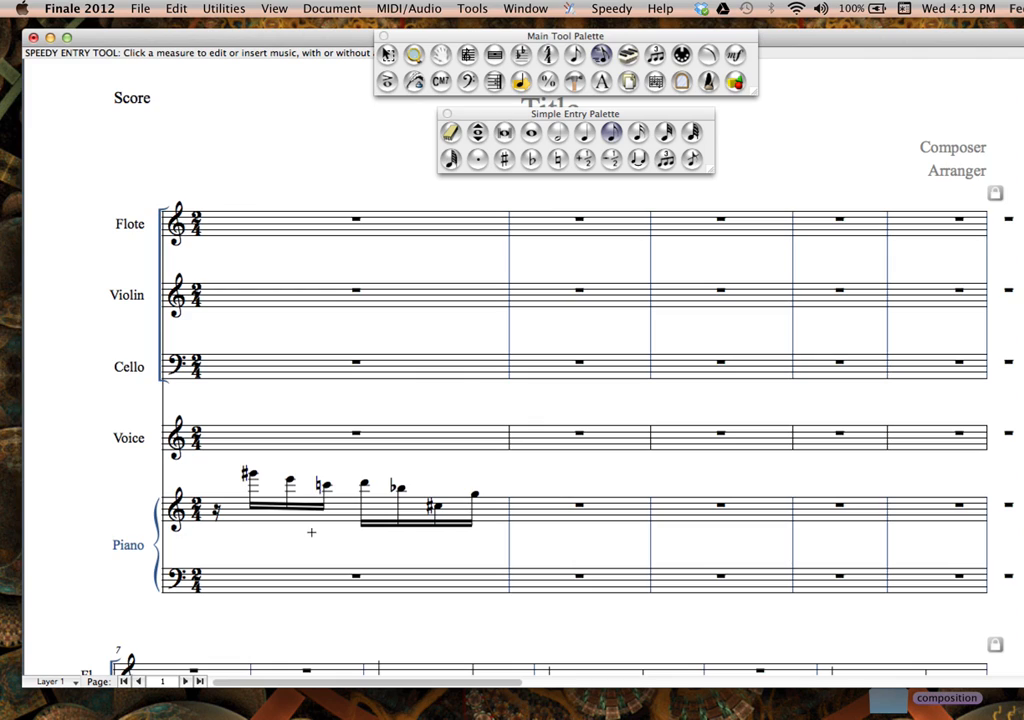
click(318, 505)
key(Right)
key(Right)
key(Right)
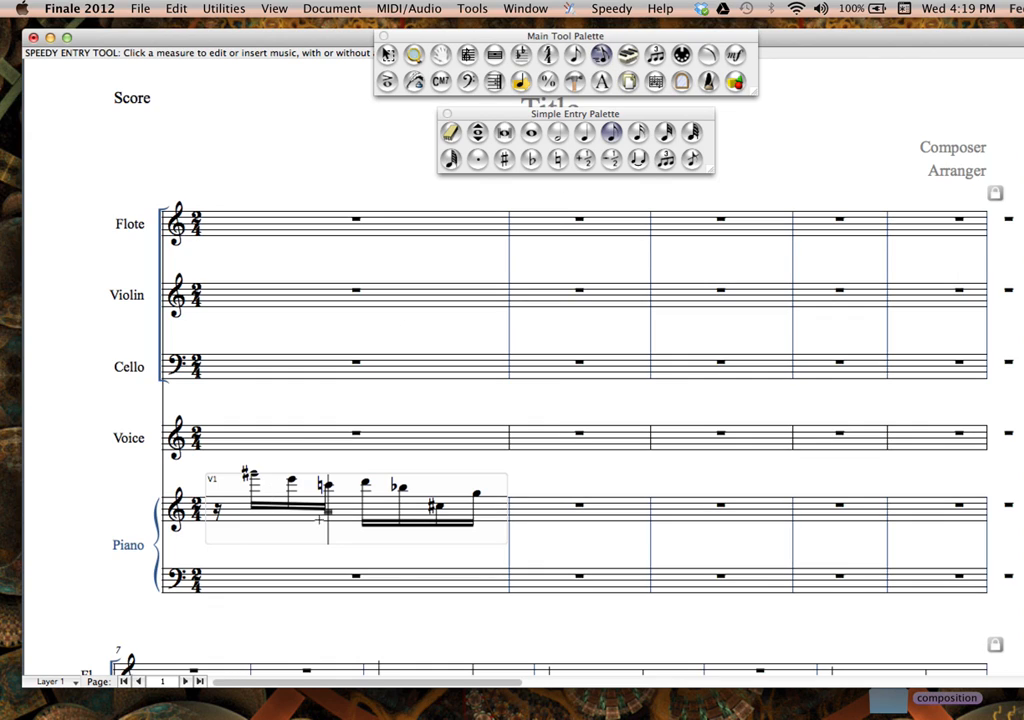
key(Right)
key(asterisk)
key(asterisk)
key(Right)
key(plus)
key(minus)
key(Right)
key(Right)
click(586, 476)
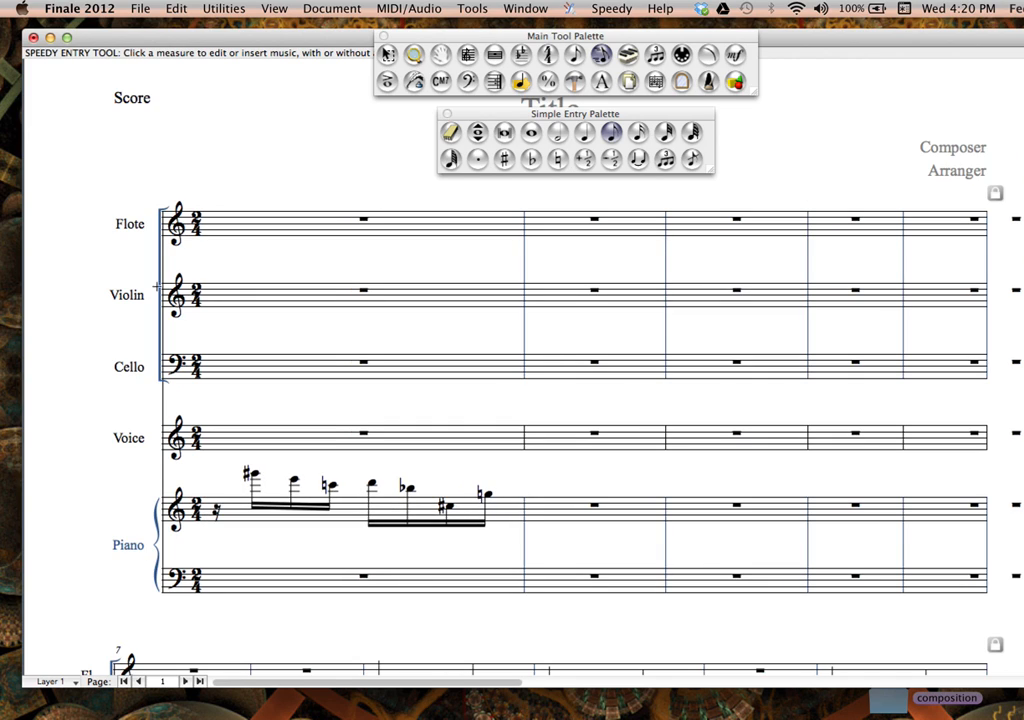
Bring the Mondestrunken PDF back over the score and shrink its window around the music excerpt.
drag(0, 240, 720, 28)
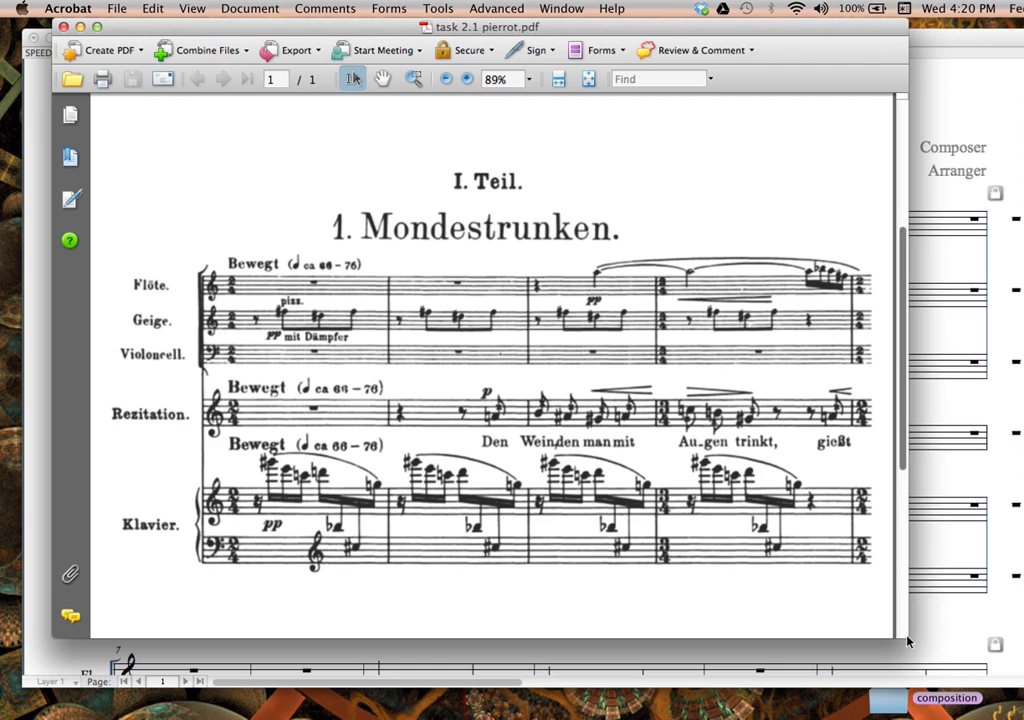
scroll(905, 640, down, 2)
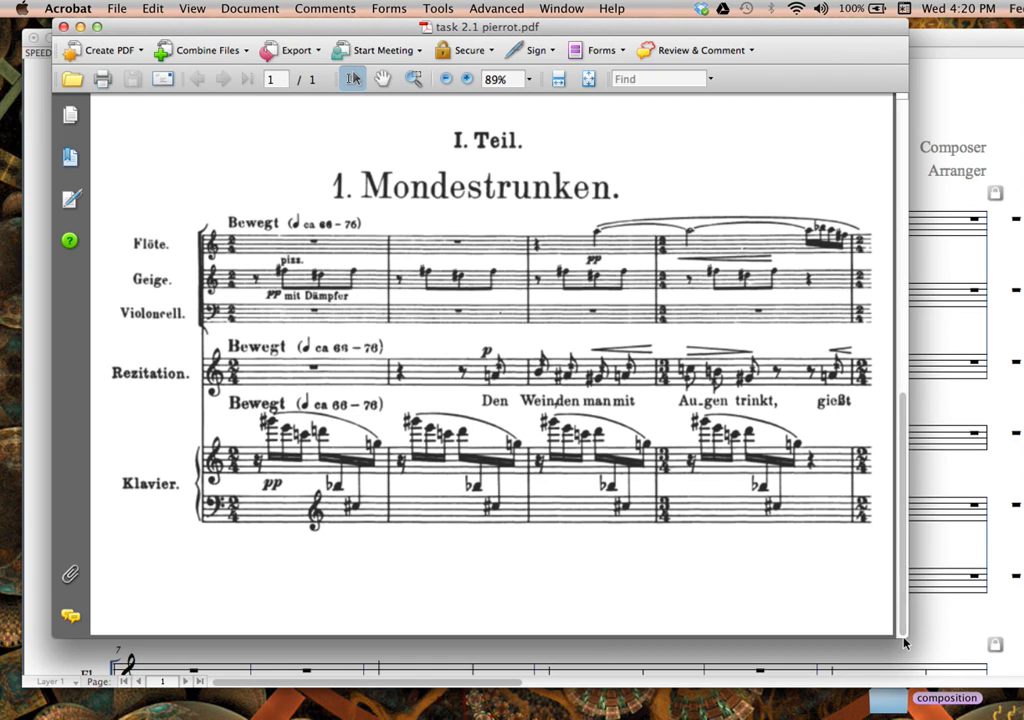
drag(905, 643, 900, 618)
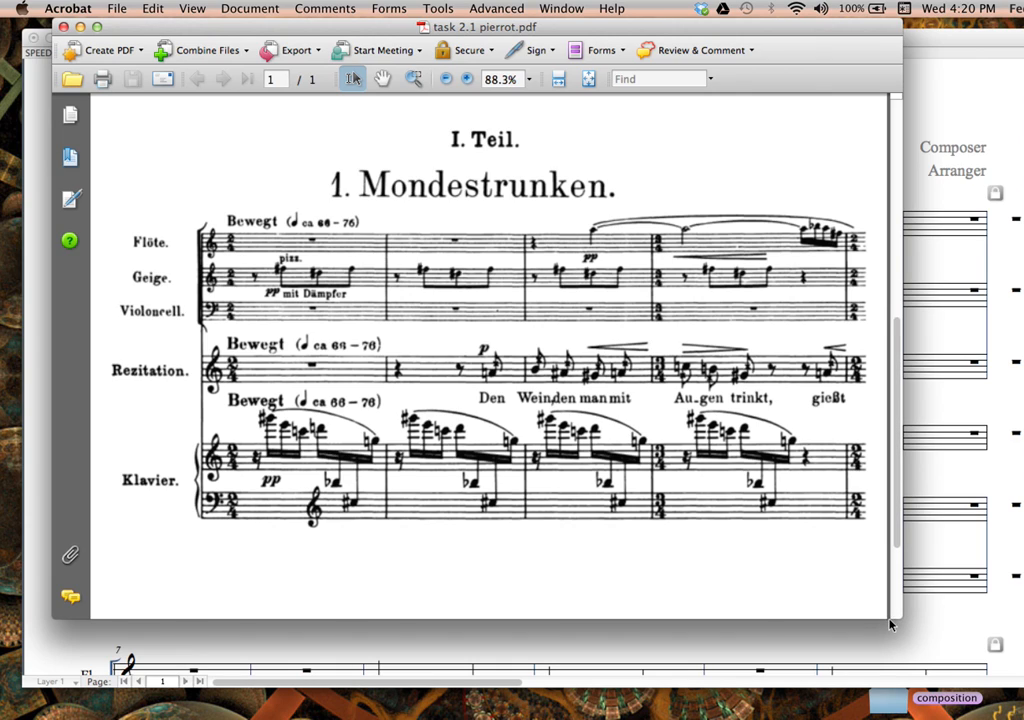
drag(890, 625, 887, 574)
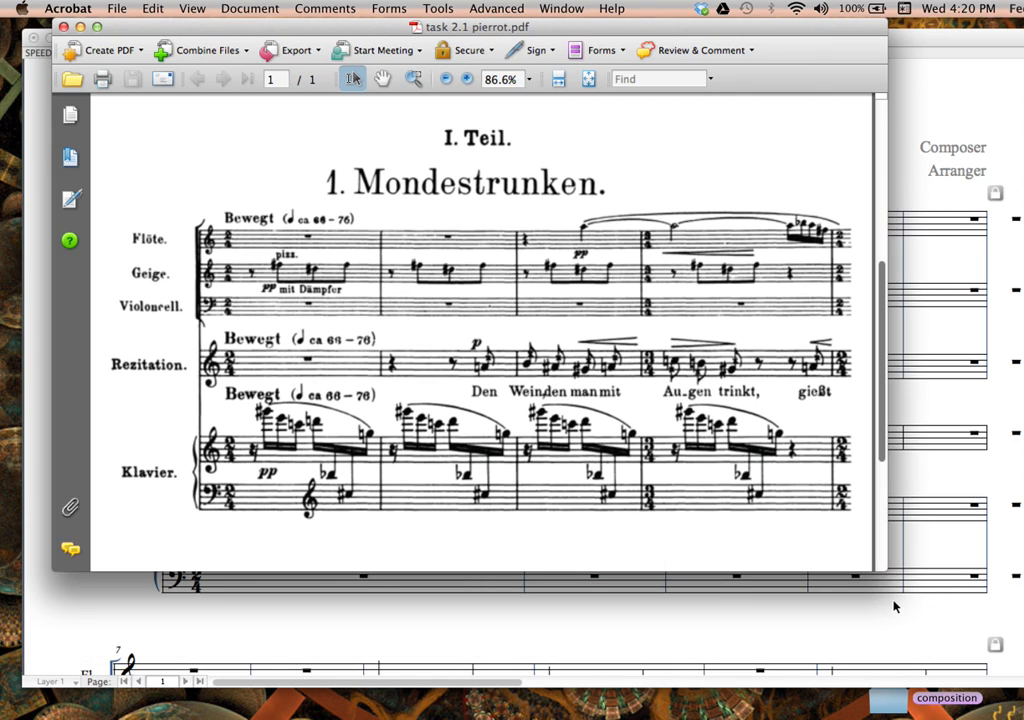
Lower the Finale window beneath the PDF and shorten the PDF window so the piano staves can be seen together with the excerpt.
drag(660, 27, 851, 27)
drag(1018, 14, 514, 4)
drag(725, 39, 727, 138)
drag(278, 28, 613, 28)
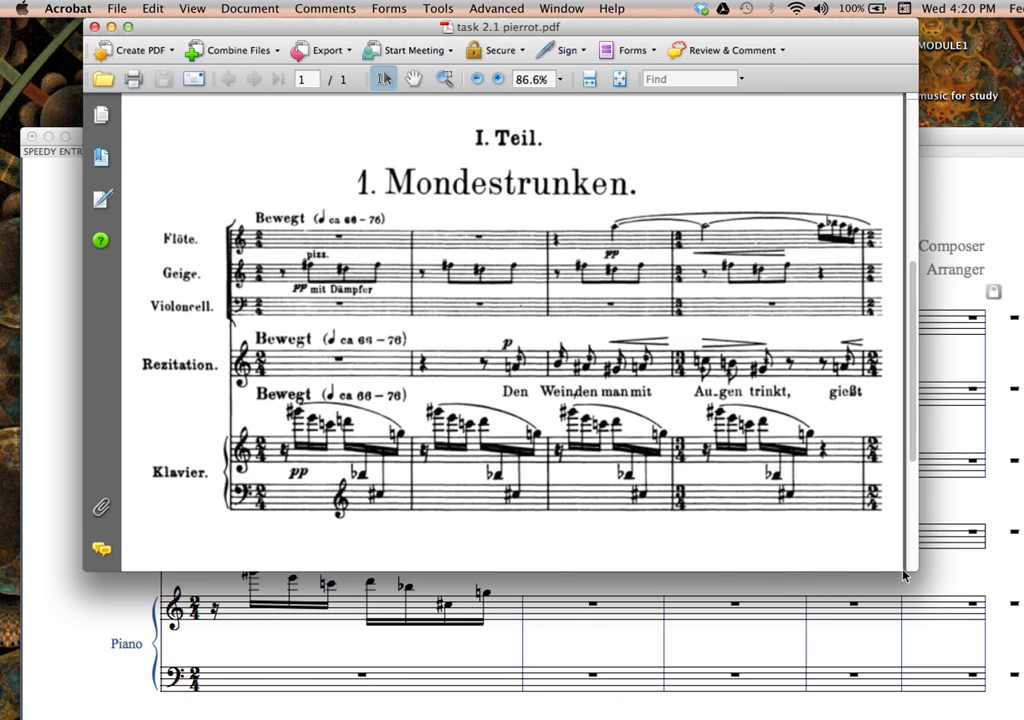
drag(903, 574, 893, 539)
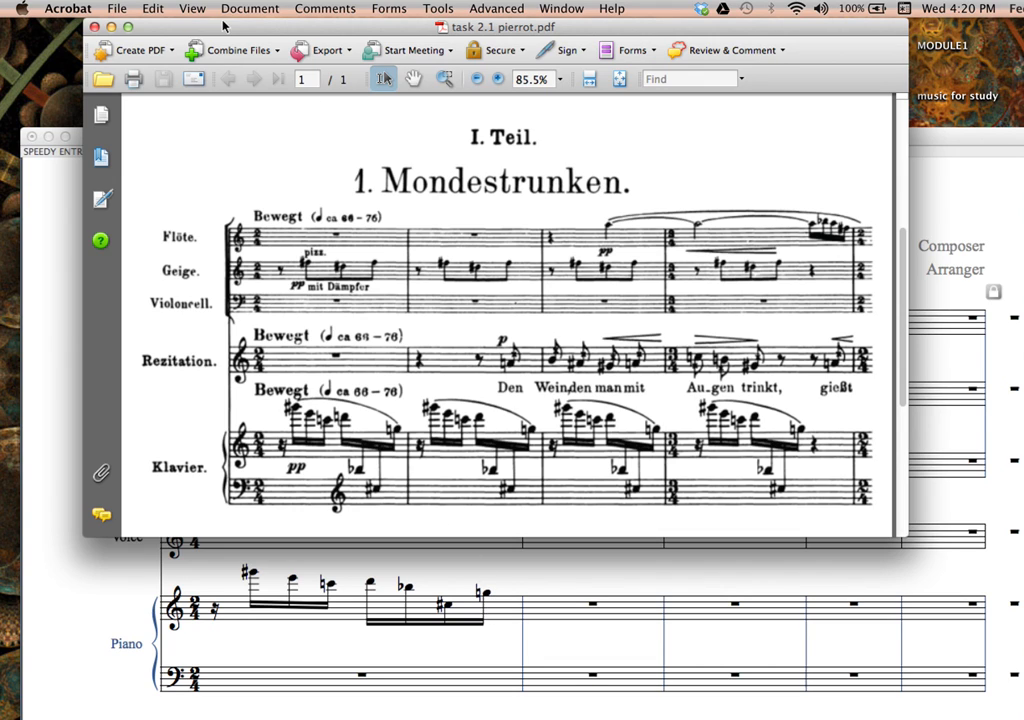
Move the PDF window out of the way and shift the Finale window up so the whole first system shows.
drag(560, 27, 0, 27)
drag(298, 135, 266, 62)
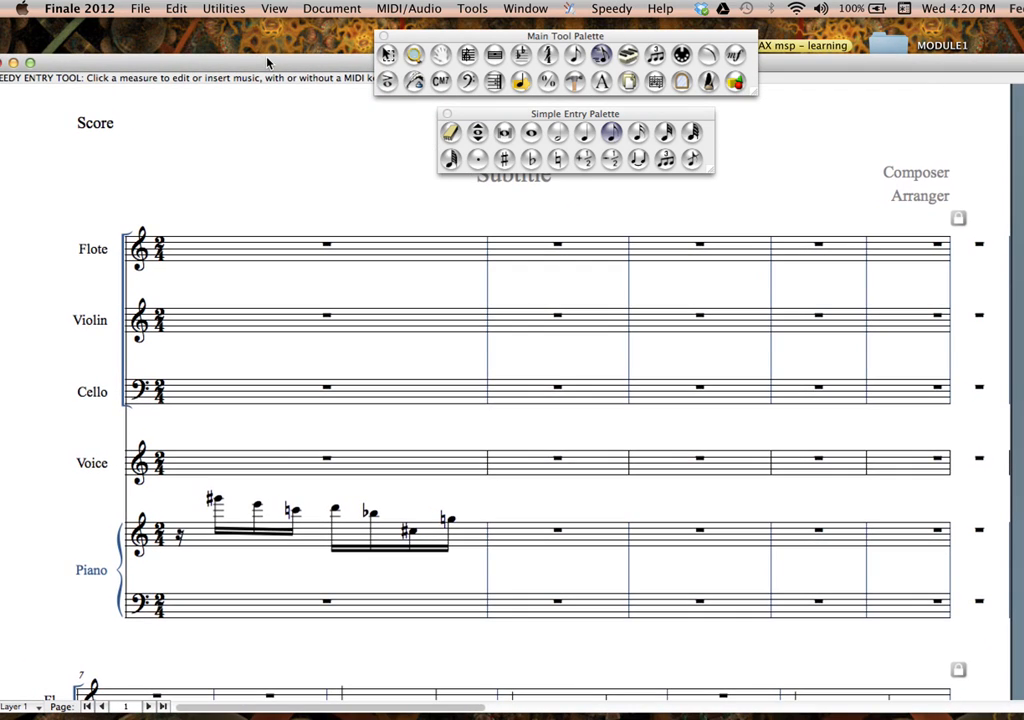
Move the B-flat and C-sharp of the piano's first measure onto the lower staff with the Note Mover tool.
click(521, 83)
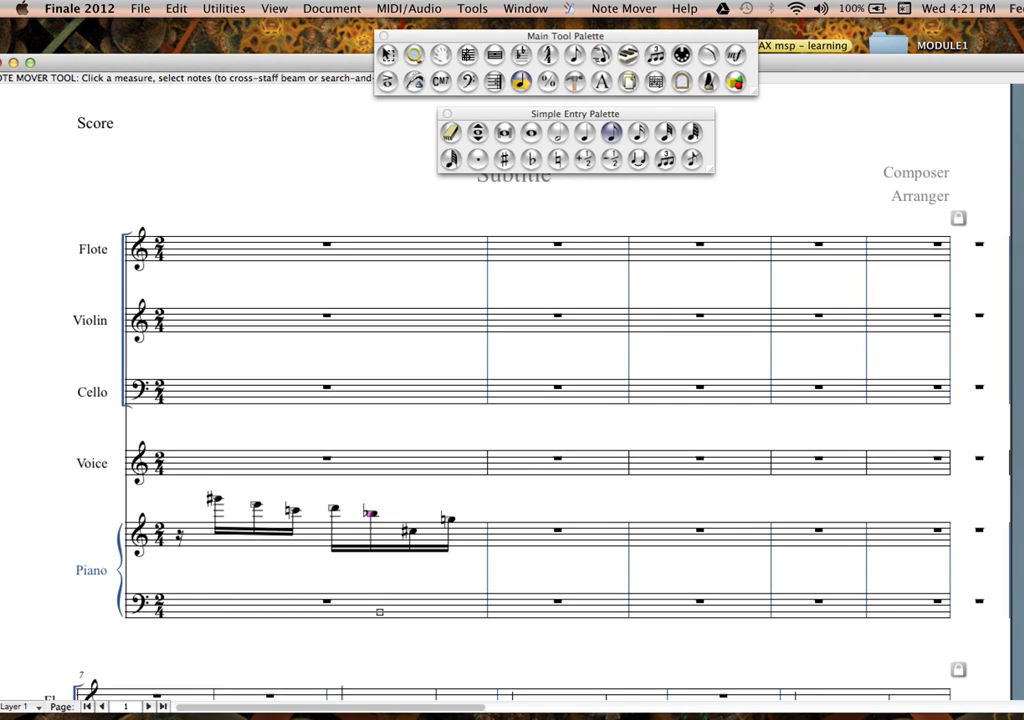
drag(372, 610, 375, 610)
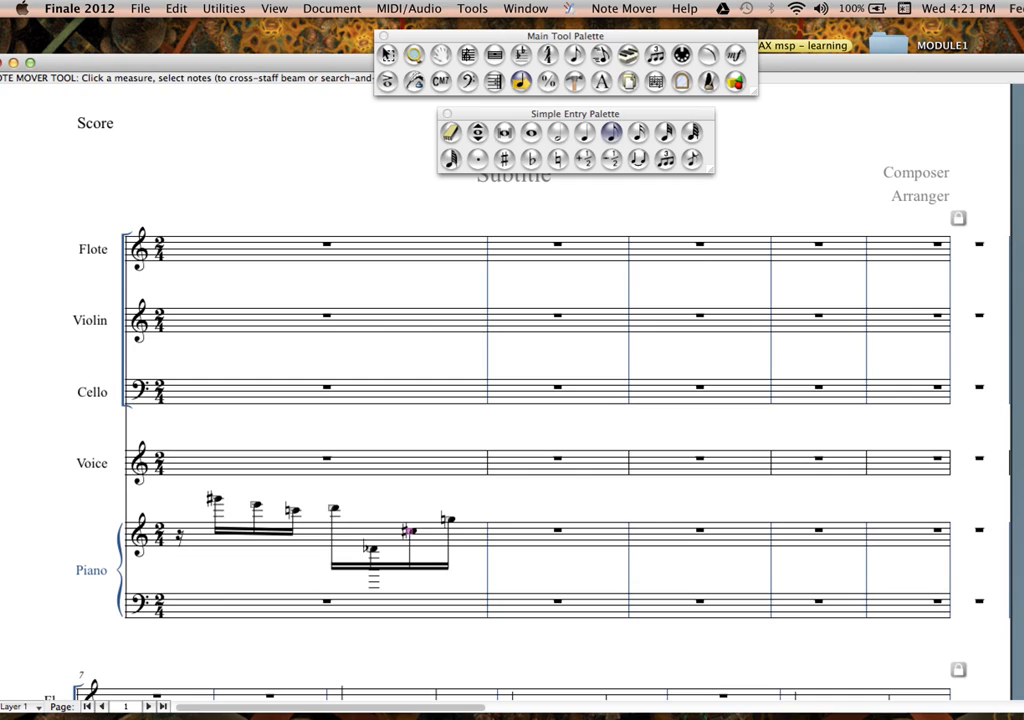
drag(413, 595, 414, 597)
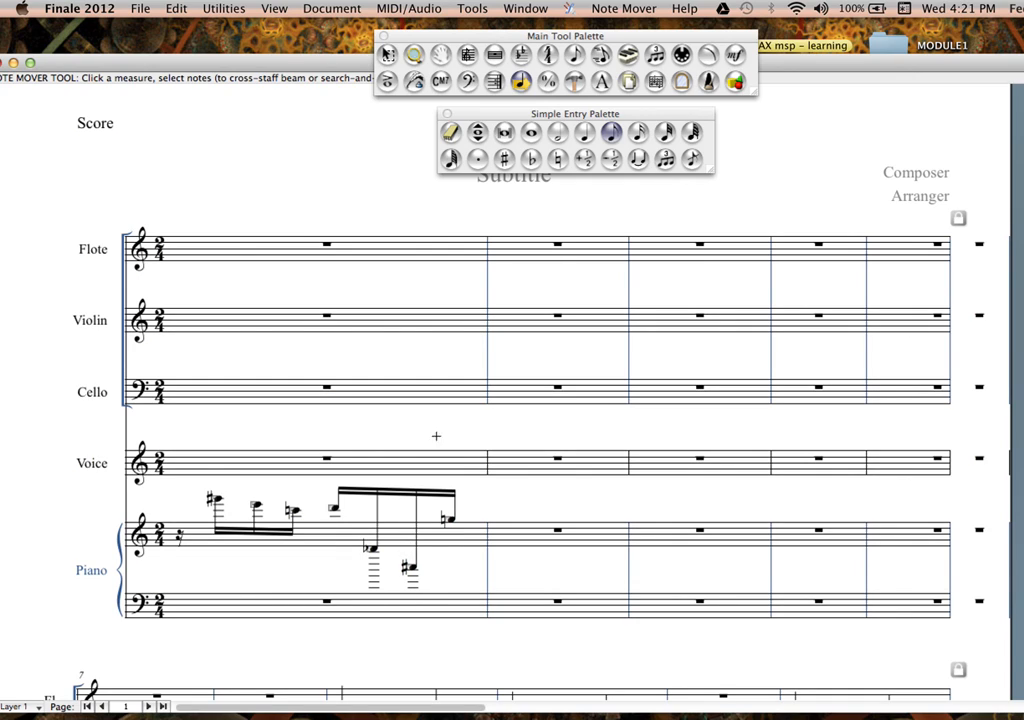
Insert a treble clef before the B-flat in the first measure of both piano staves, and delete the upper staff's copy.
click(468, 83)
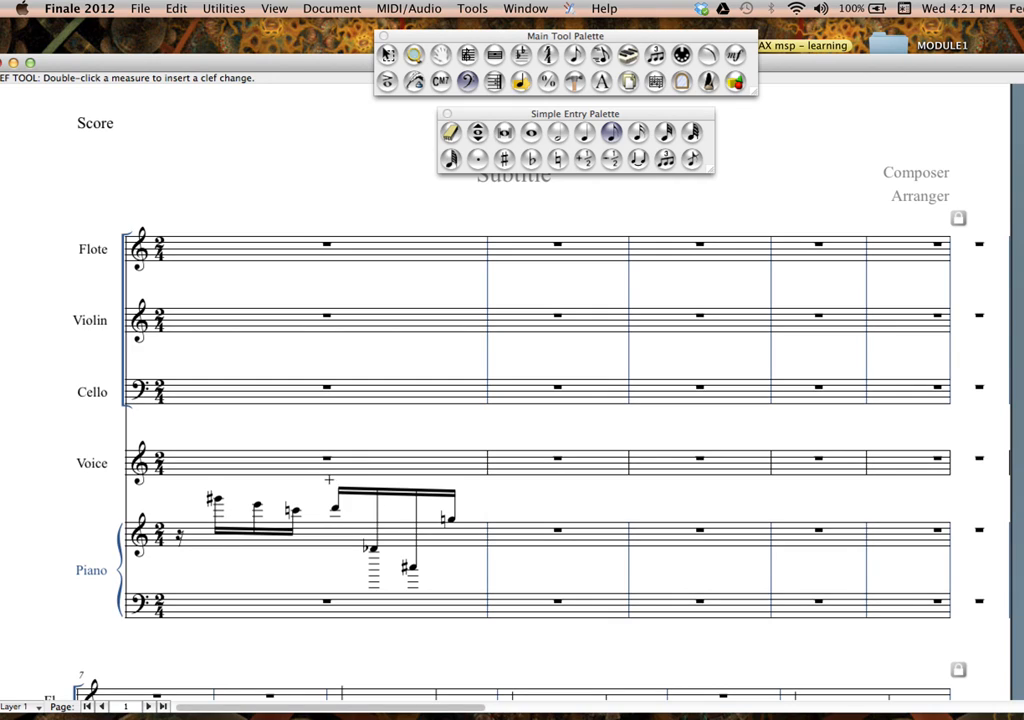
mouse_move(361, 480)
mouse_down()
mouse_move(572, 541)
mouse_move(464, 492)
mouse_move(358, 482)
mouse_up()
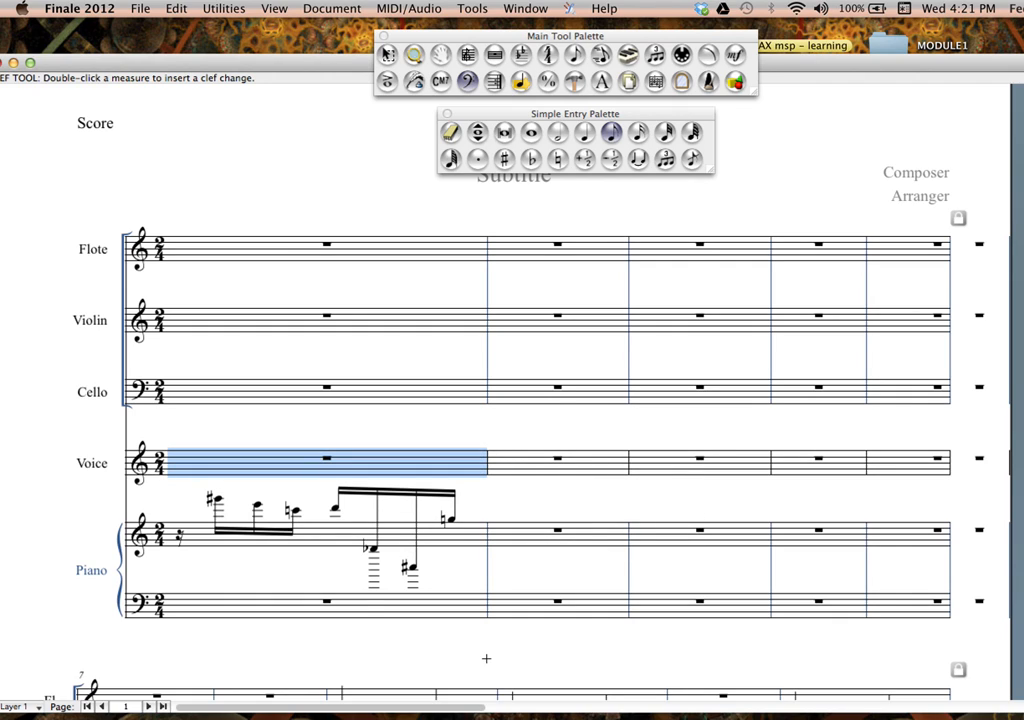
drag(484, 650, 357, 485)
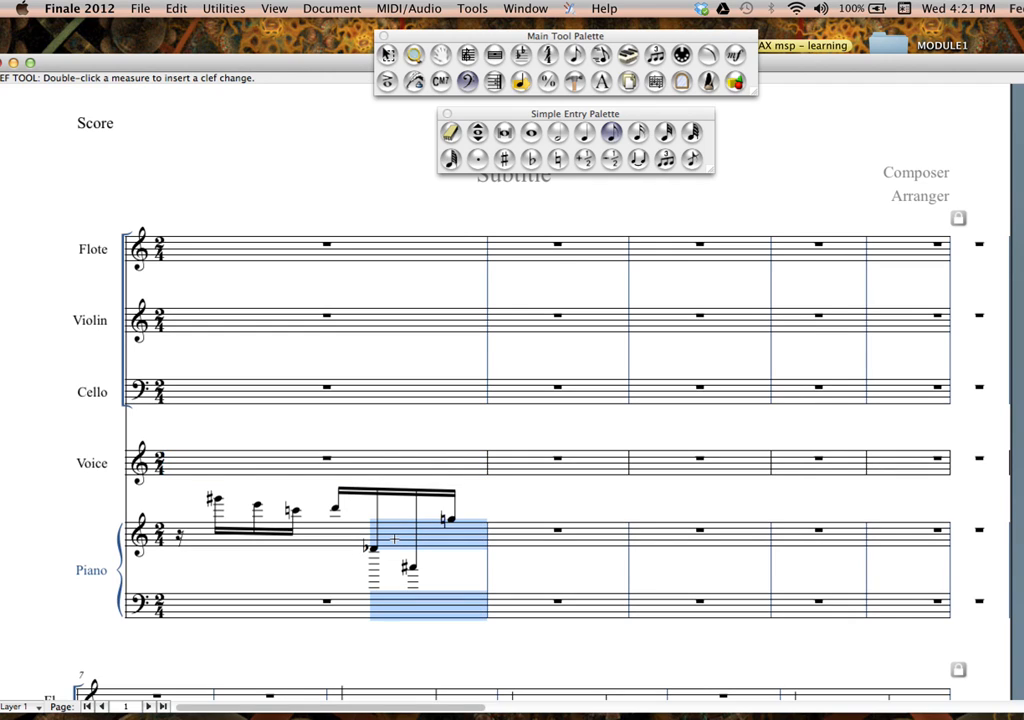
double_click(394, 538)
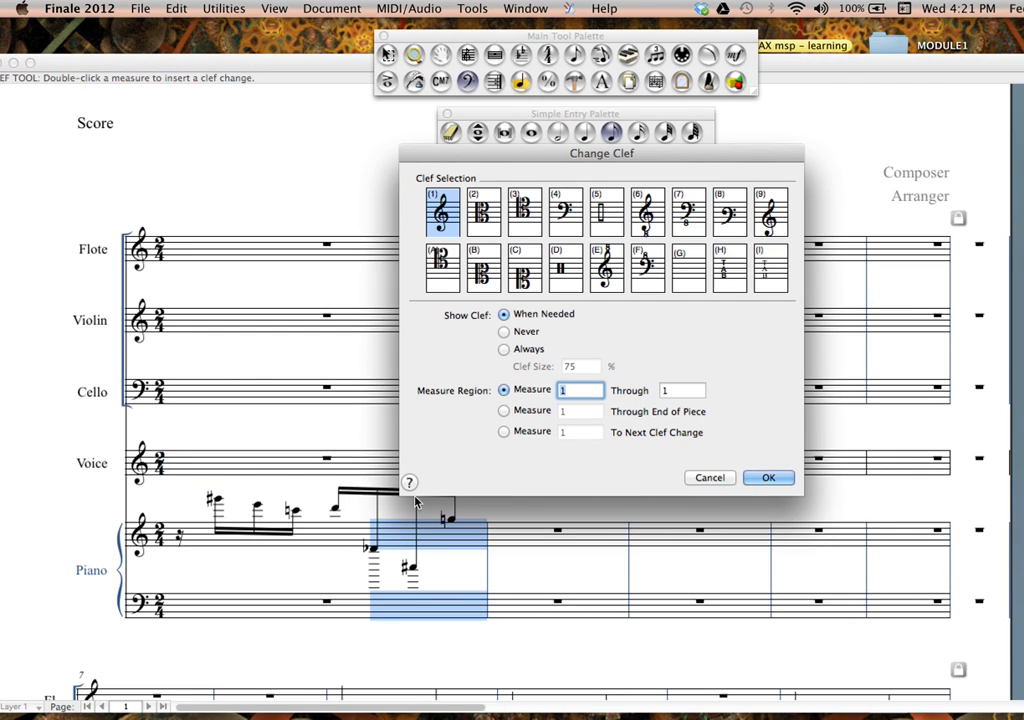
double_click(446, 220)
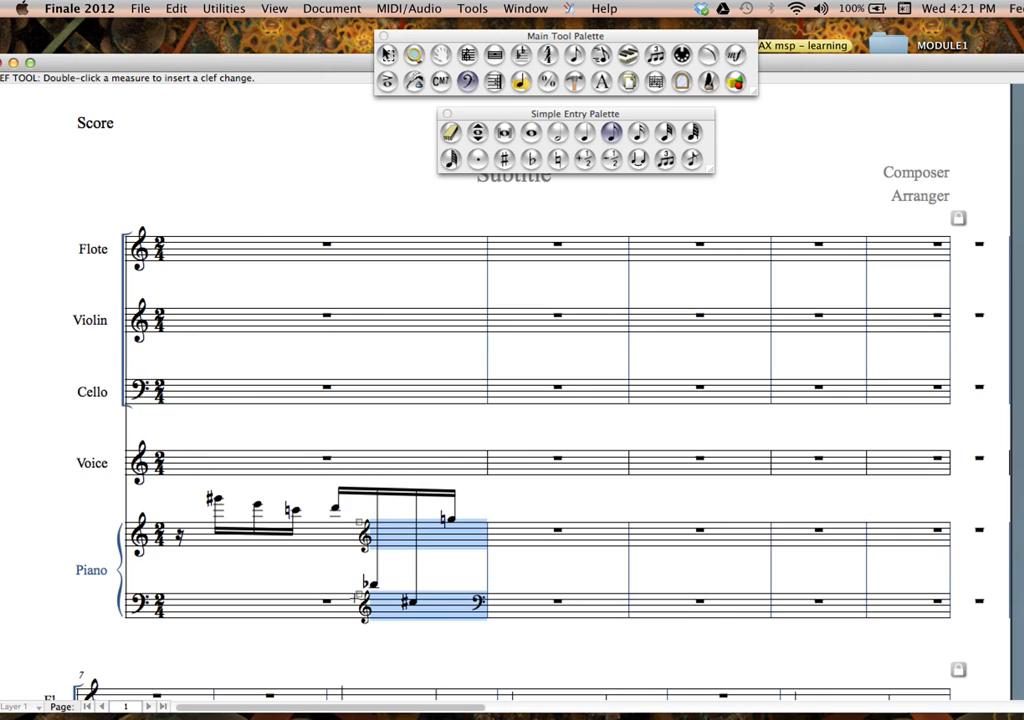
drag(359, 595, 351, 594)
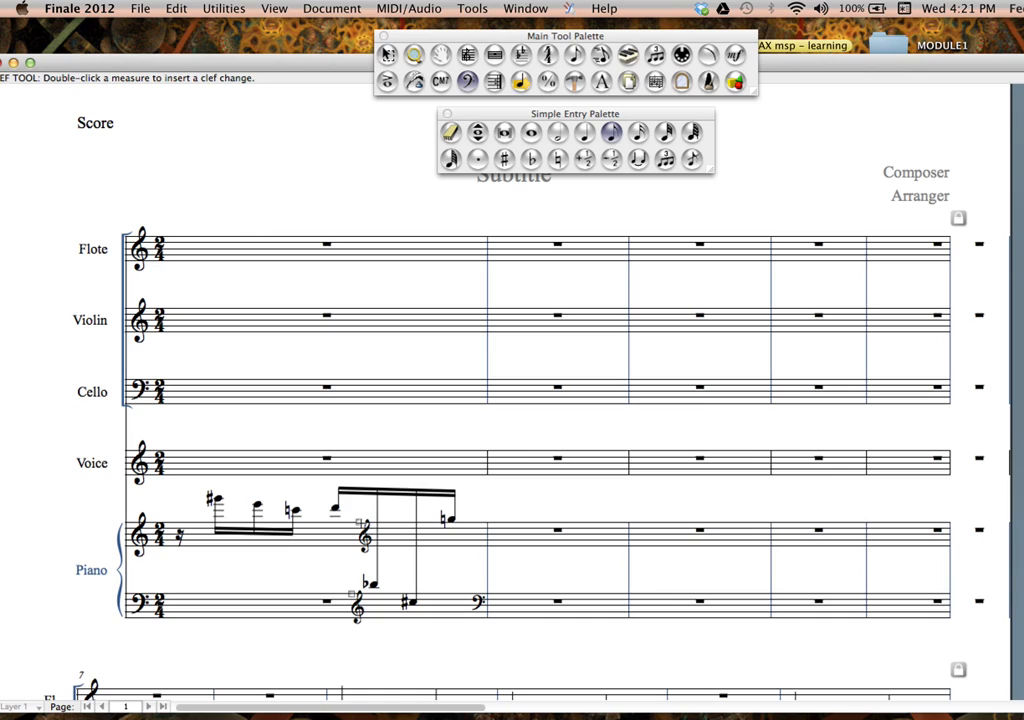
key(Delete)
Enter a half-note C in the flute's second and third measures with Speedy Entry, deleting any extra beats.
click(601, 53)
click(561, 250)
click(703, 244)
click(602, 53)
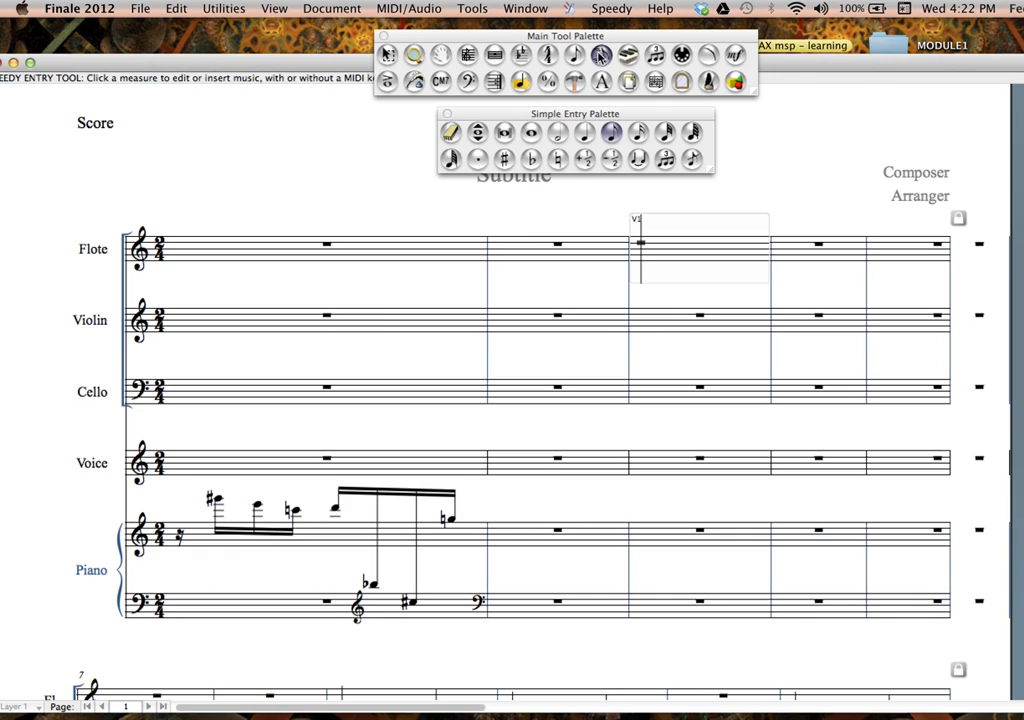
click(551, 249)
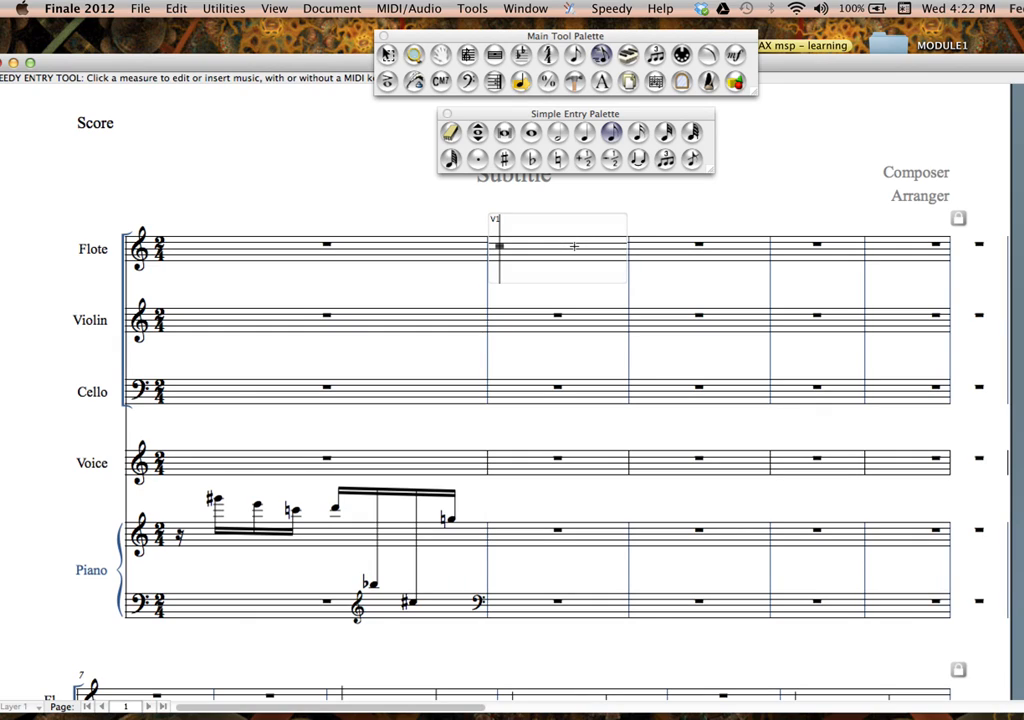
key(7)
click(524, 279)
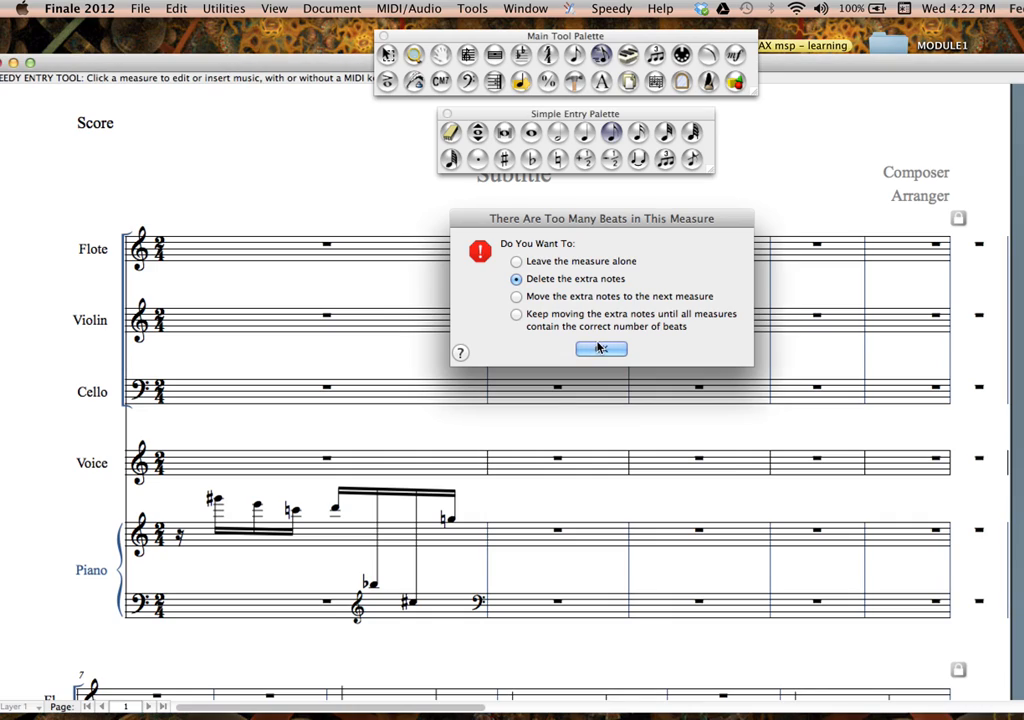
click(601, 347)
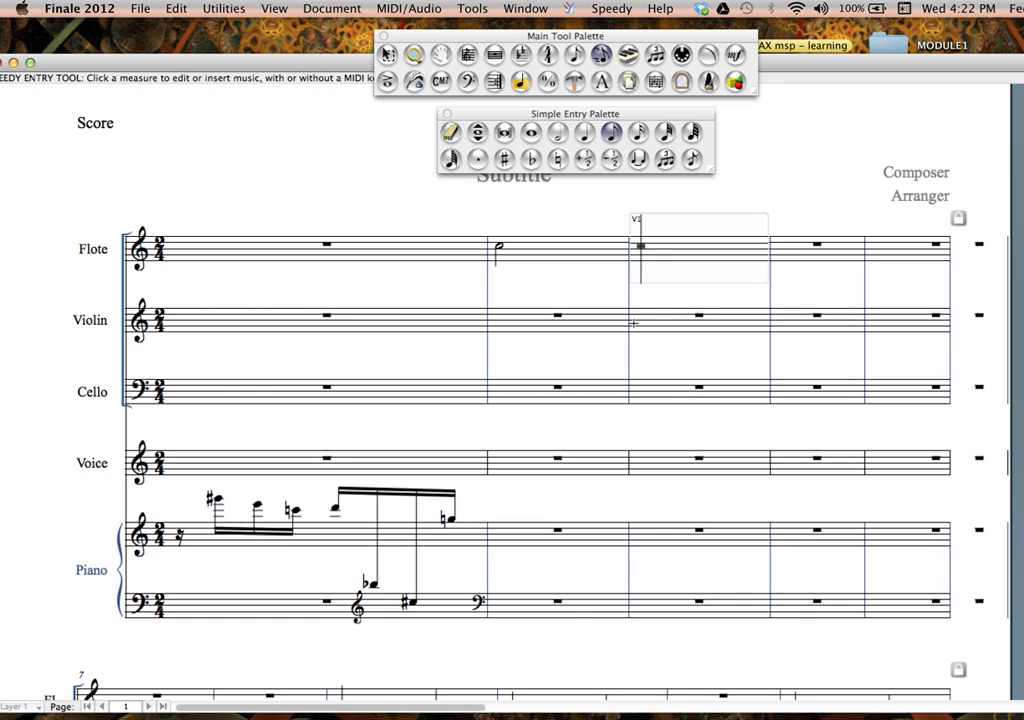
key(6)
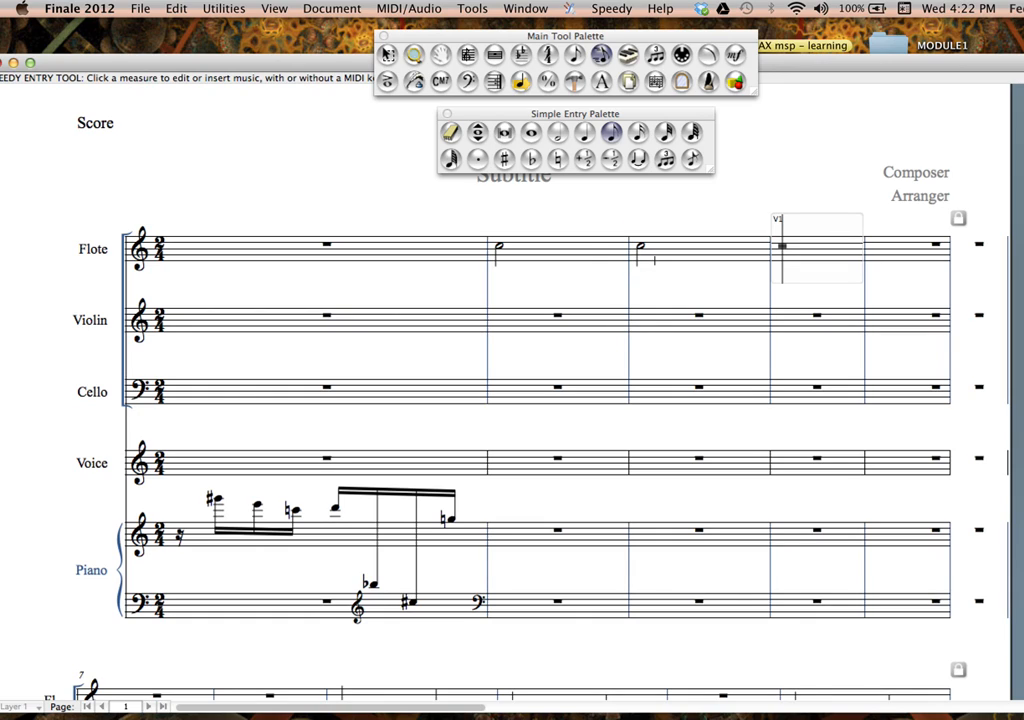
click(655, 260)
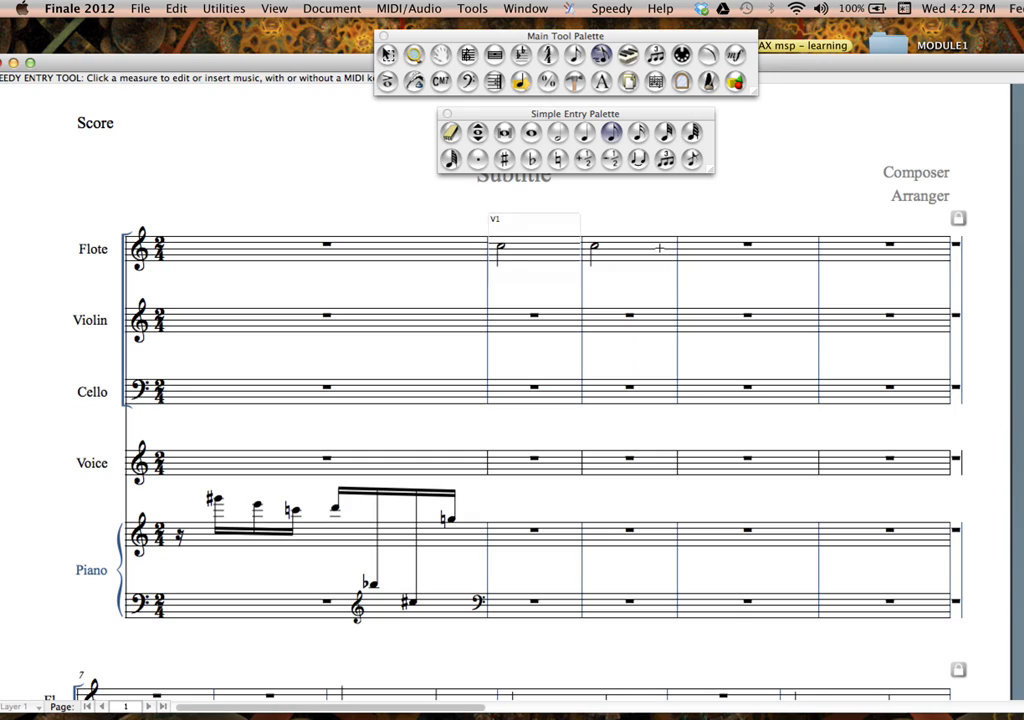
Remove the half notes from the flute's second and third measures.
key(5)
key(Delete)
key(Left)
click(731, 262)
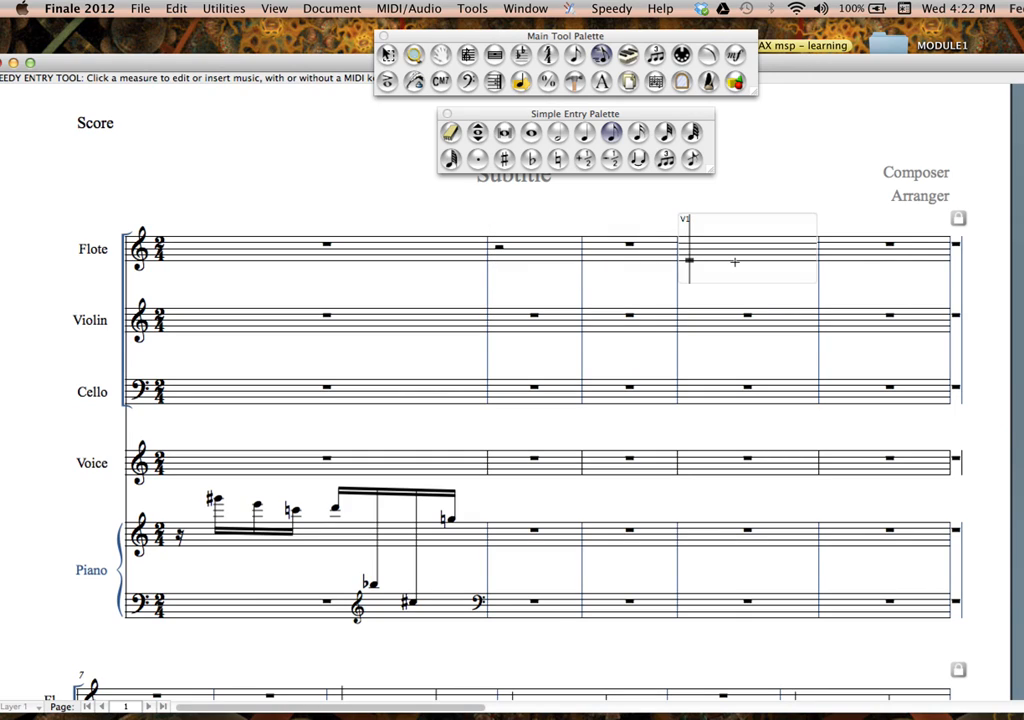
Clear the flute's second measure and hide its default whole rest.
key(Escape)
click(535, 248)
key(Left)
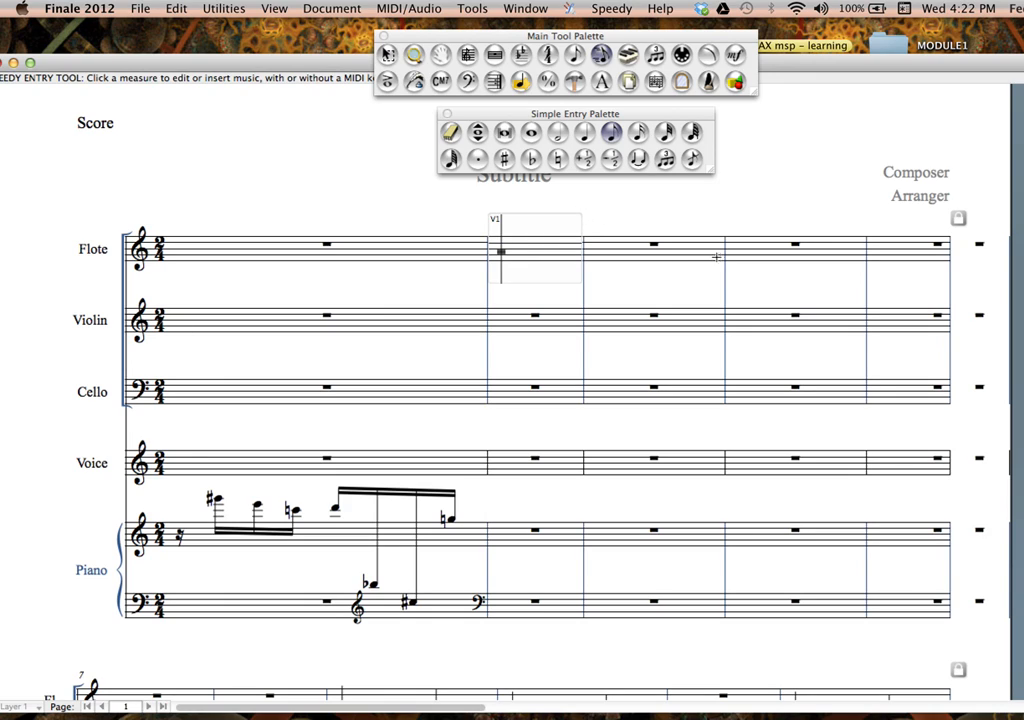
key(Escape)
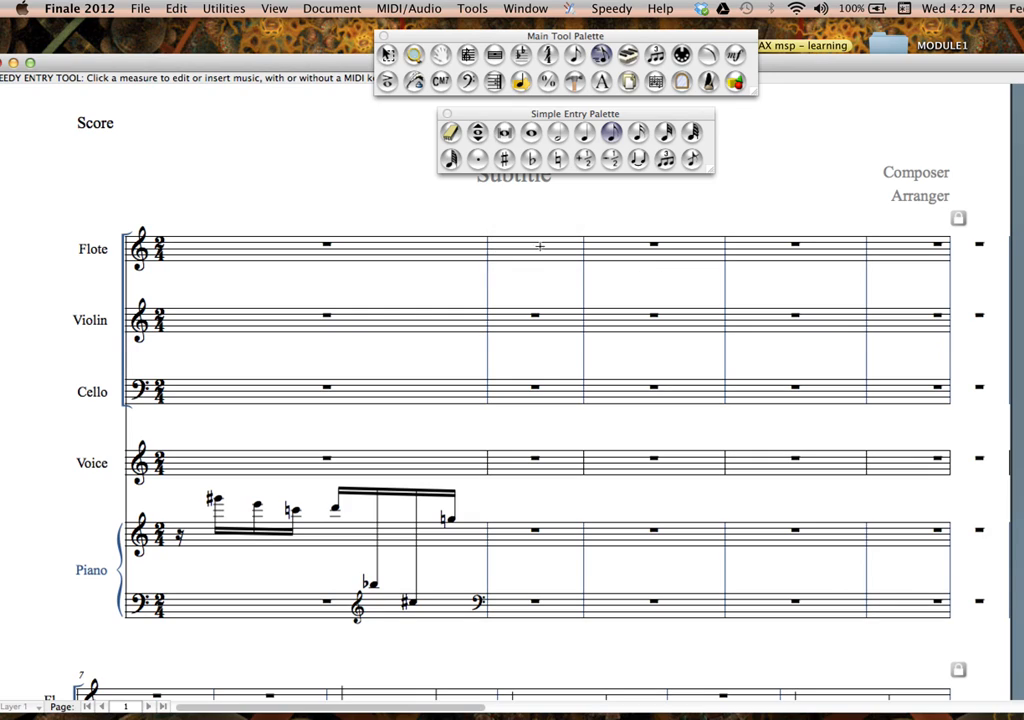
Hide the default rest in the first measure of the piano's lower staff, and move the treble clef back before the B-flat.
click(310, 604)
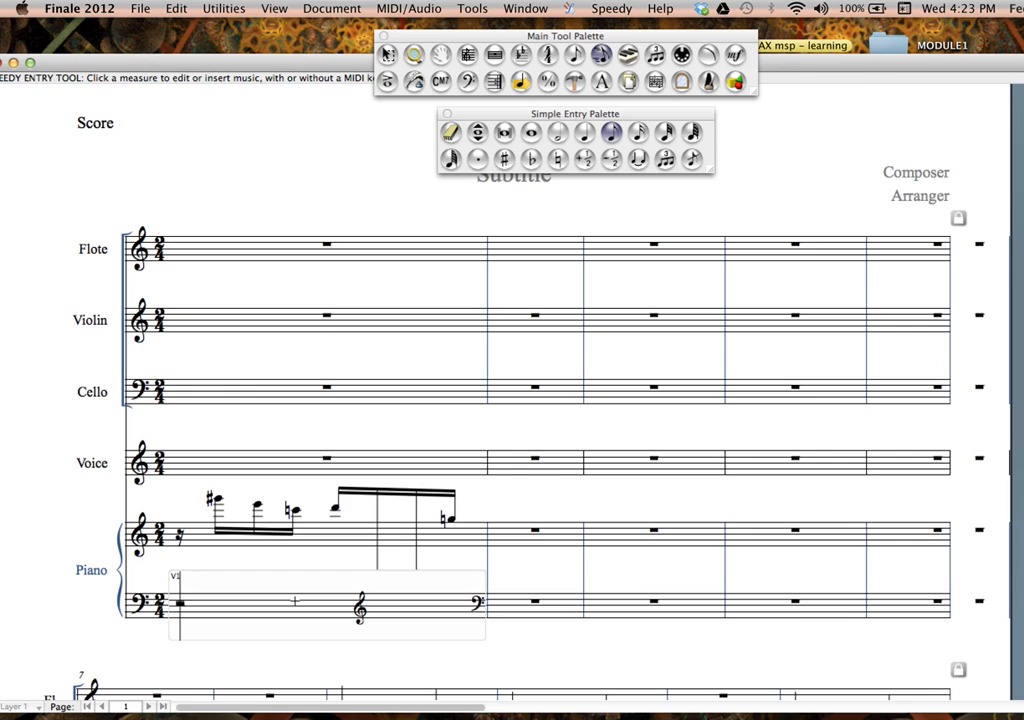
click(560, 435)
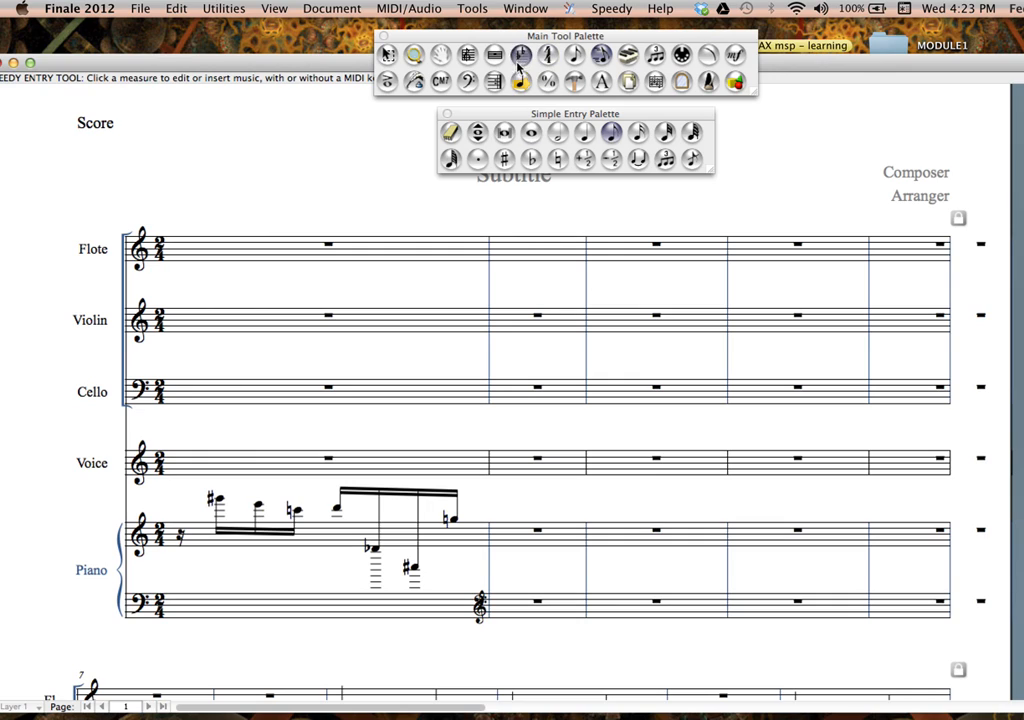
click(467, 81)
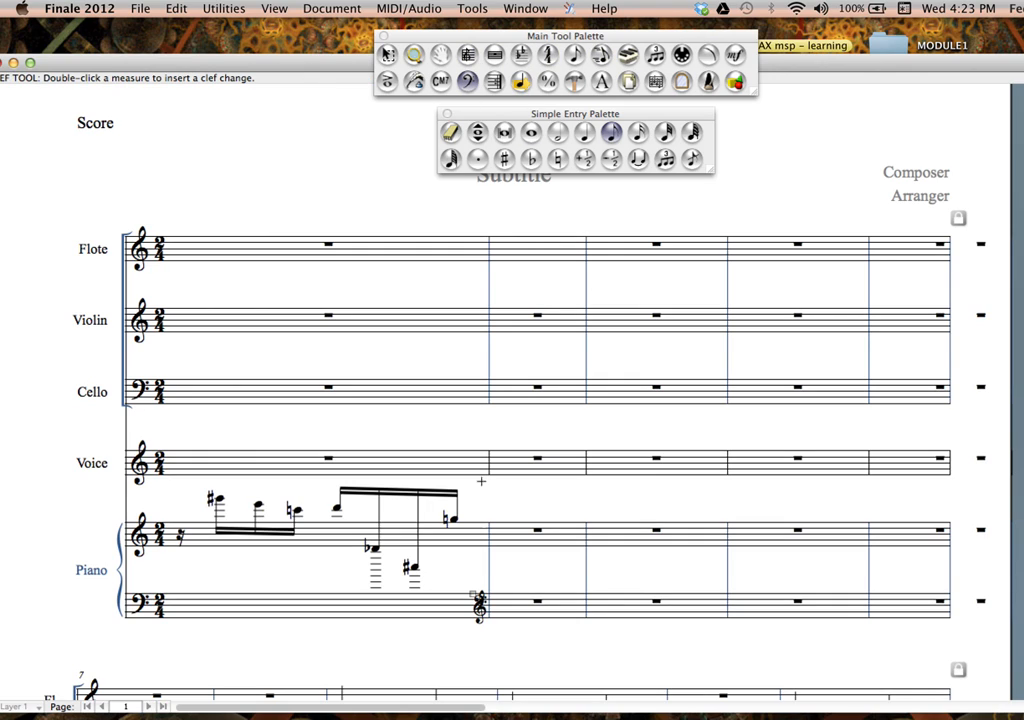
drag(476, 598, 346, 596)
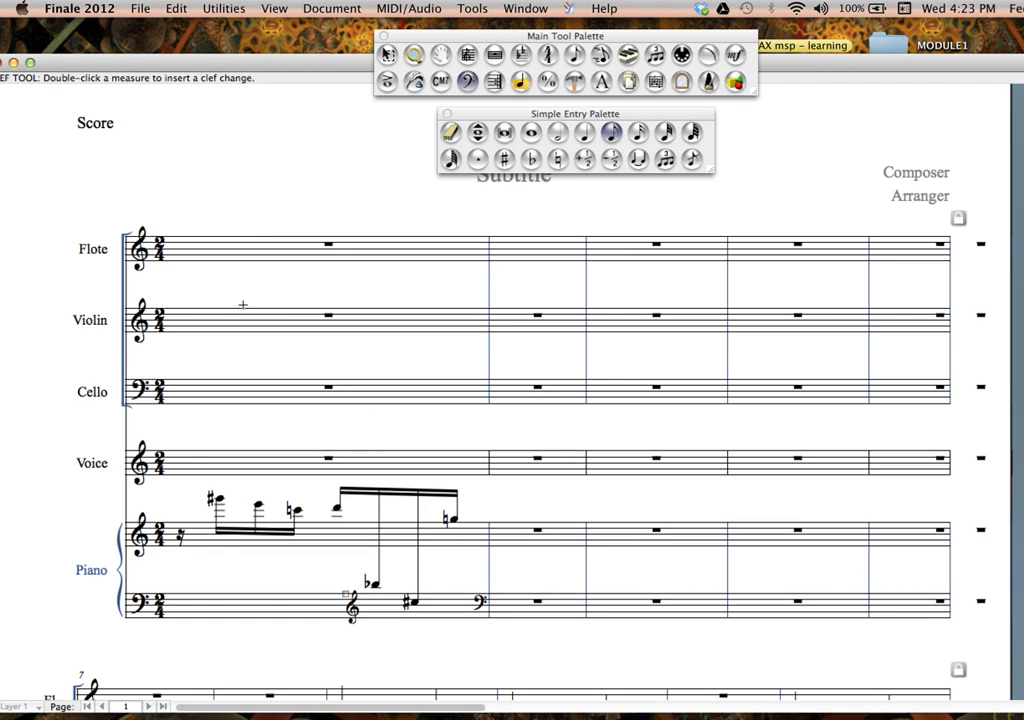
Switch to the Mondestrunken PDF in Acrobat, compare its piano part with the score, move it out of the way and return to Finale.
scroll(329, 343, up, 3)
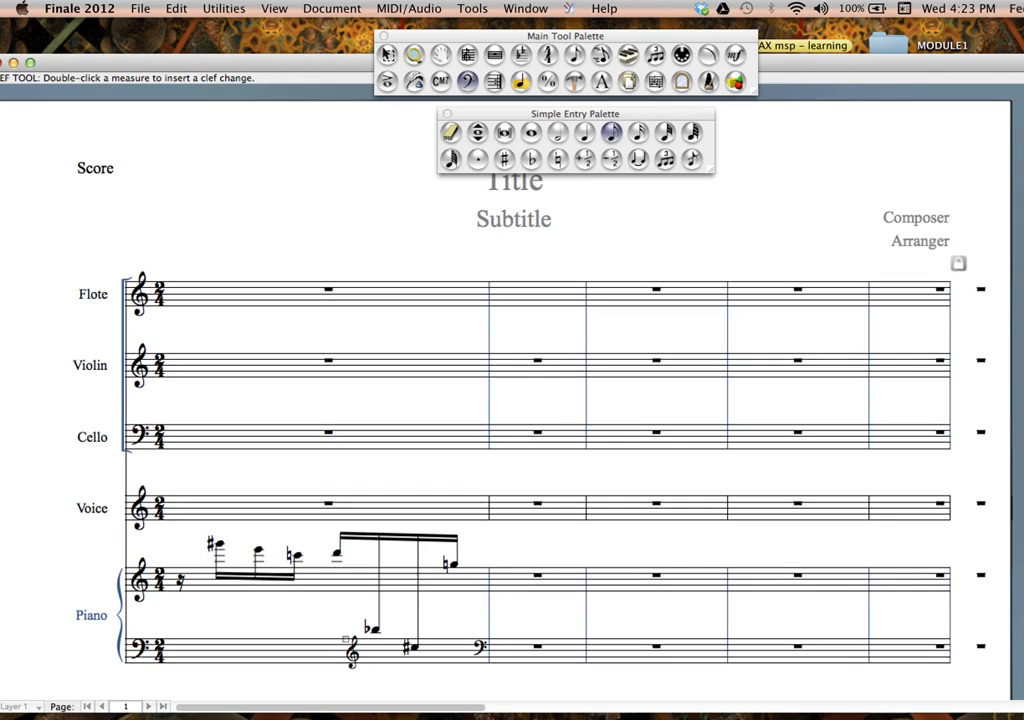
key(super+Tab)
drag(176, 187, 757, 27)
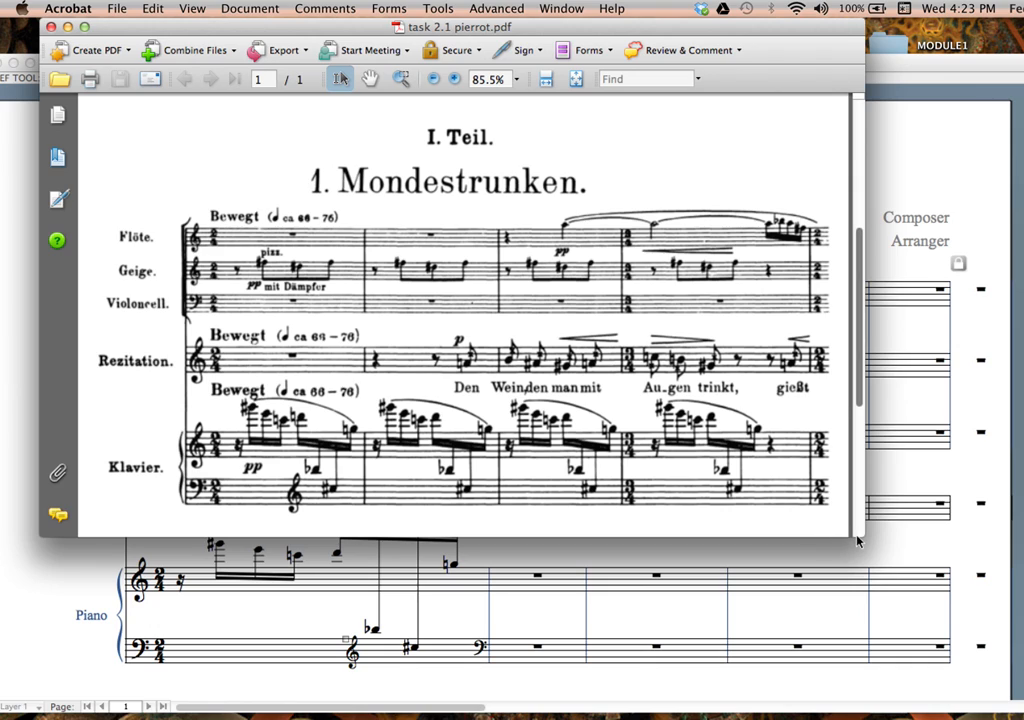
drag(857, 540, 855, 491)
scroll(450, 300, down, 3)
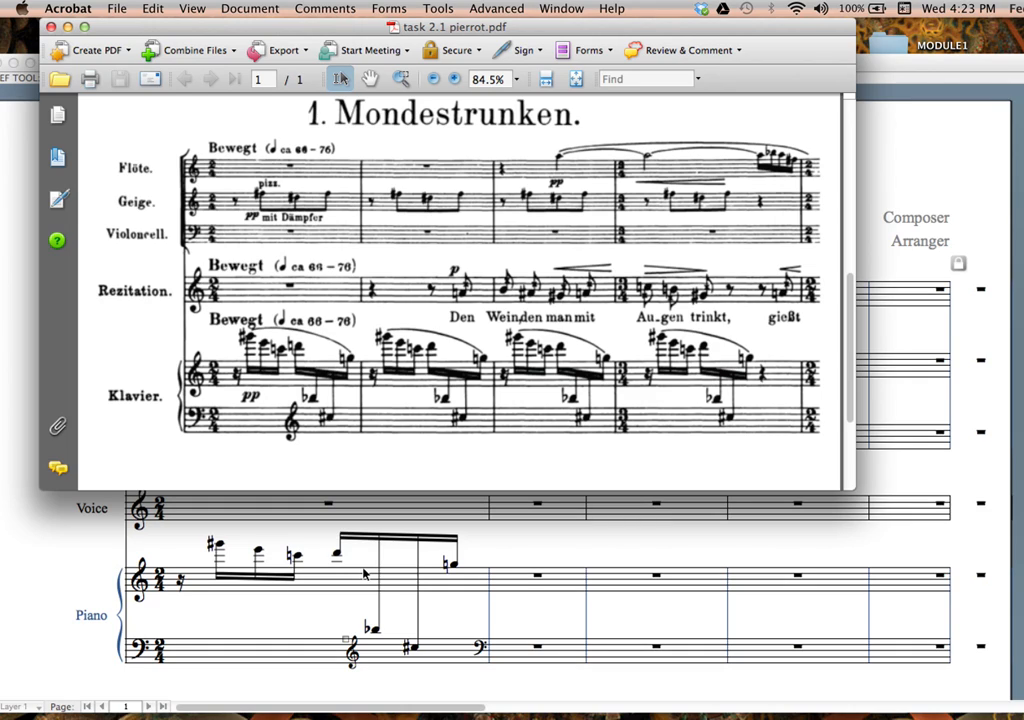
drag(432, 27, 0, 27)
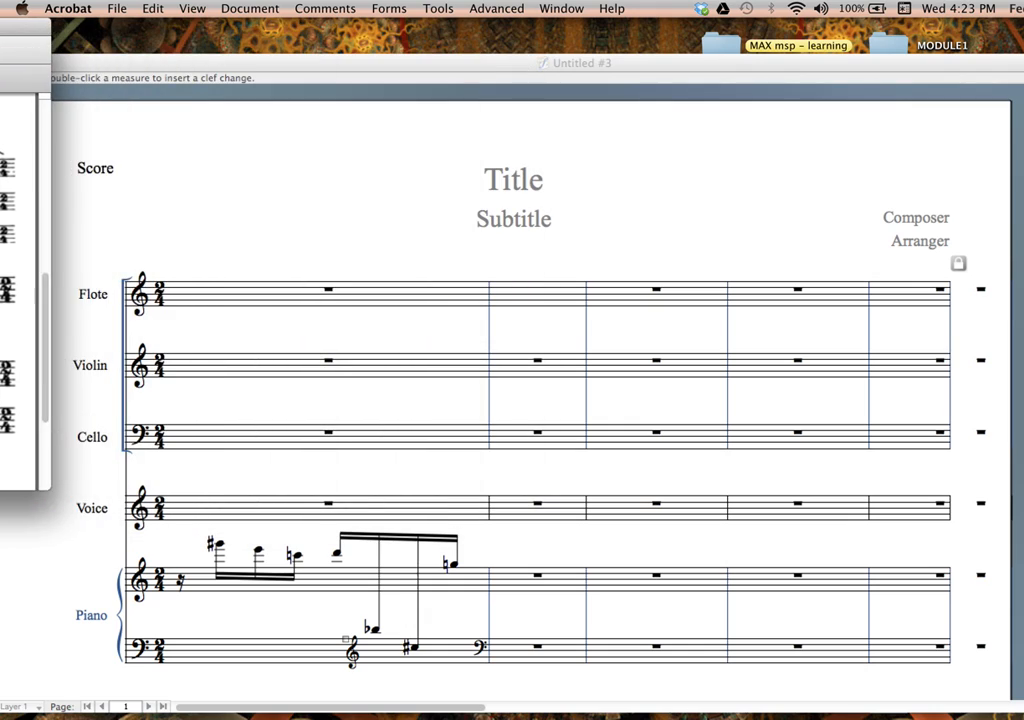
click(338, 62)
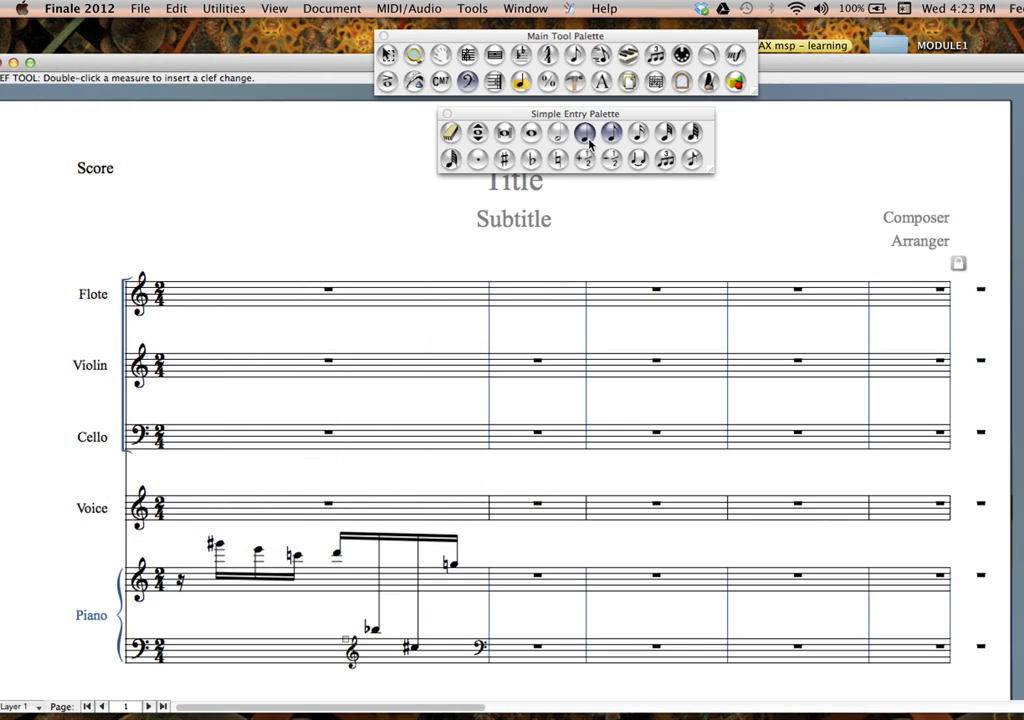
Move the beam of the piano's second sixteenth-note group down between the two staves with the Beam Angle tool.
click(574, 81)
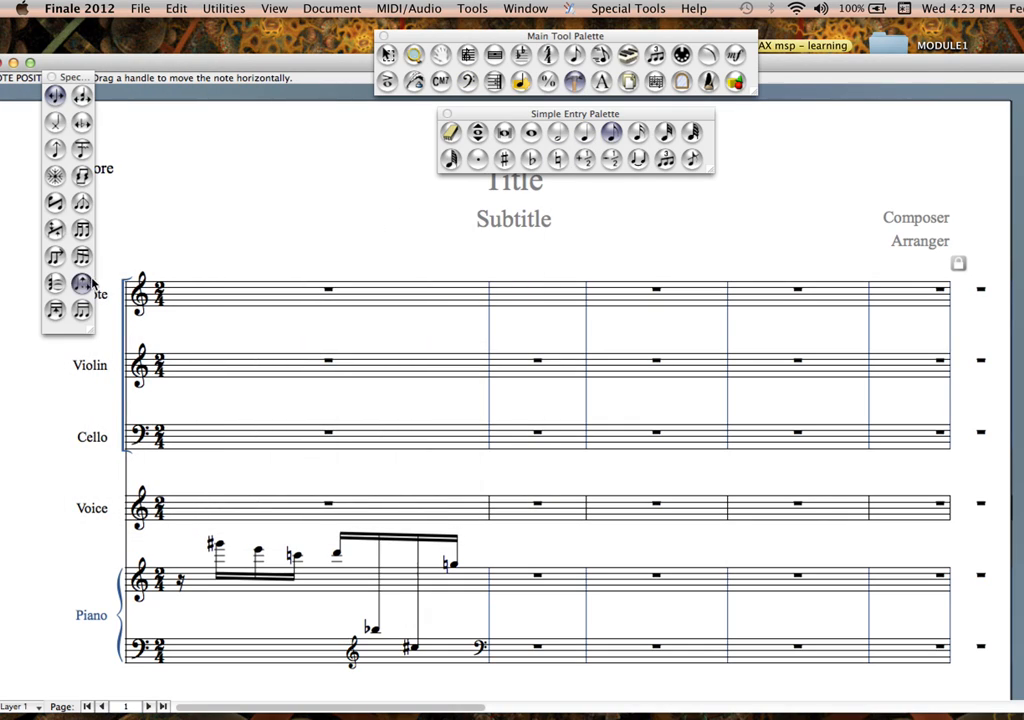
click(55, 231)
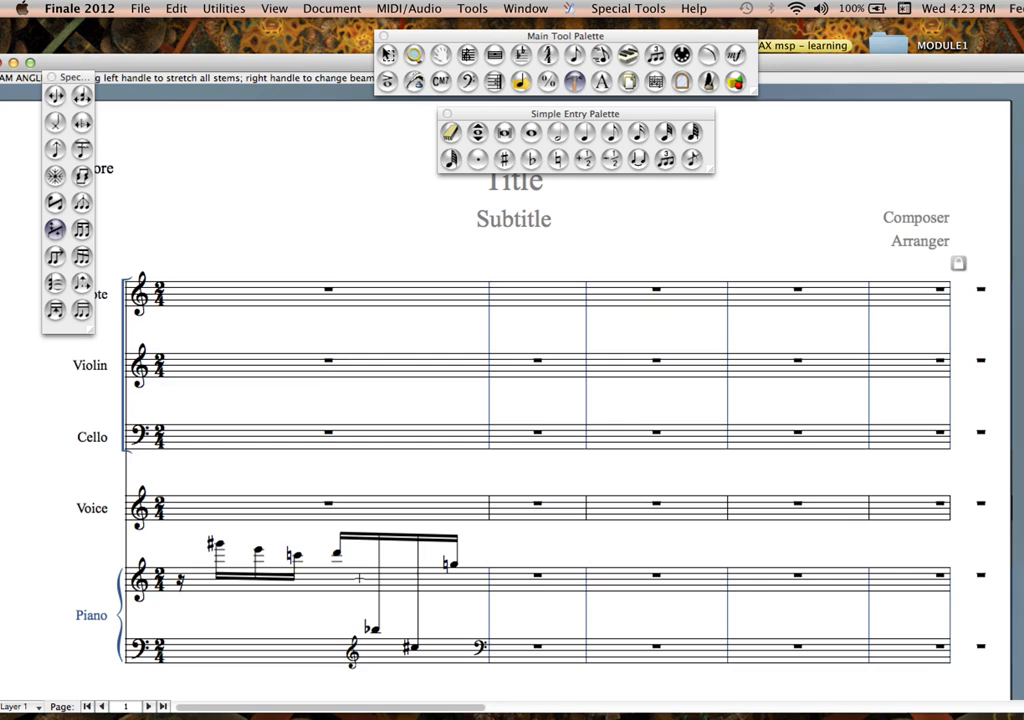
click(358, 578)
mouse_move(340, 536)
mouse_down()
mouse_move(341, 567)
mouse_move(341, 539)
mouse_up()
mouse_move(458, 541)
mouse_down()
mouse_move(458, 494)
mouse_move(458, 541)
mouse_up()
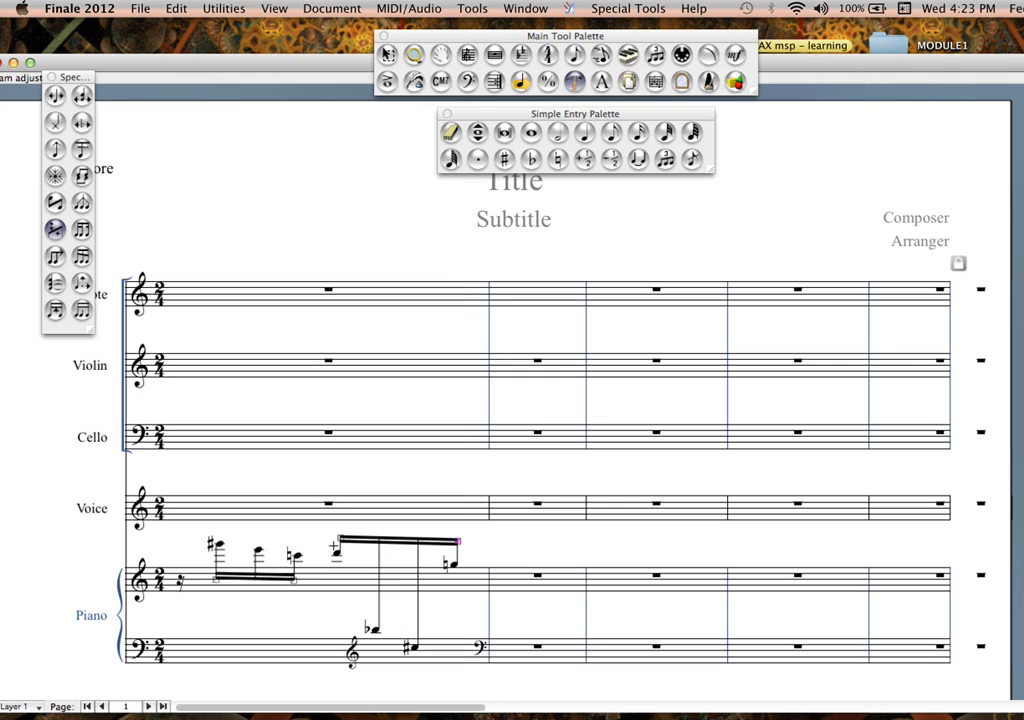
drag(340, 538, 341, 604)
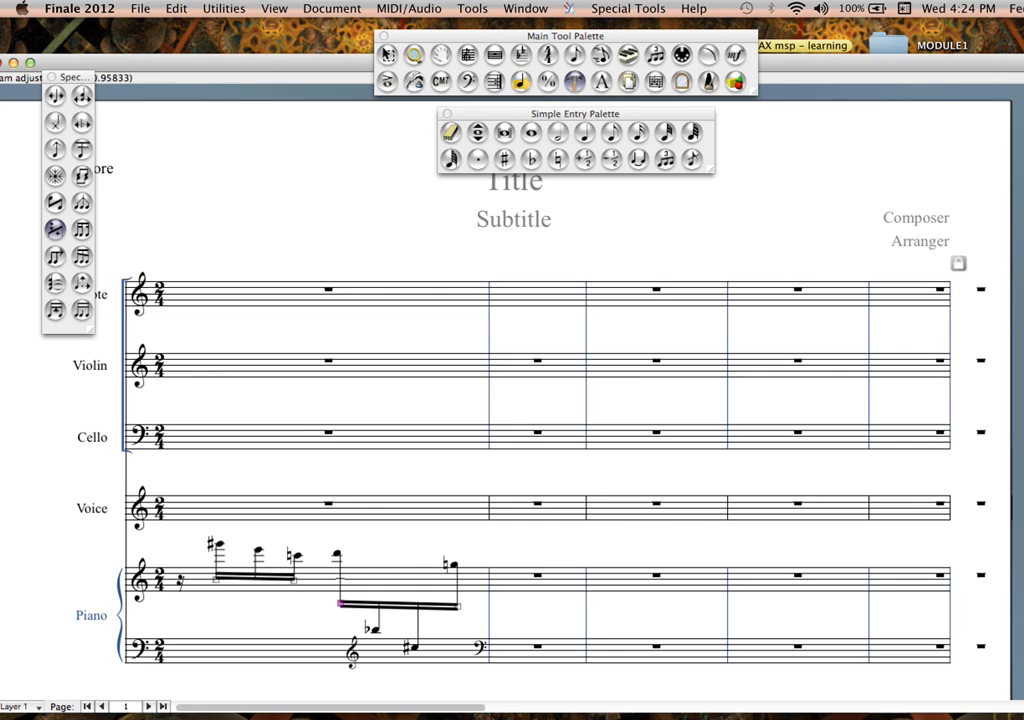
Move the stems of the D and last G in the piano's second beamed group to the other side with the Reverse Stem tool.
click(55, 203)
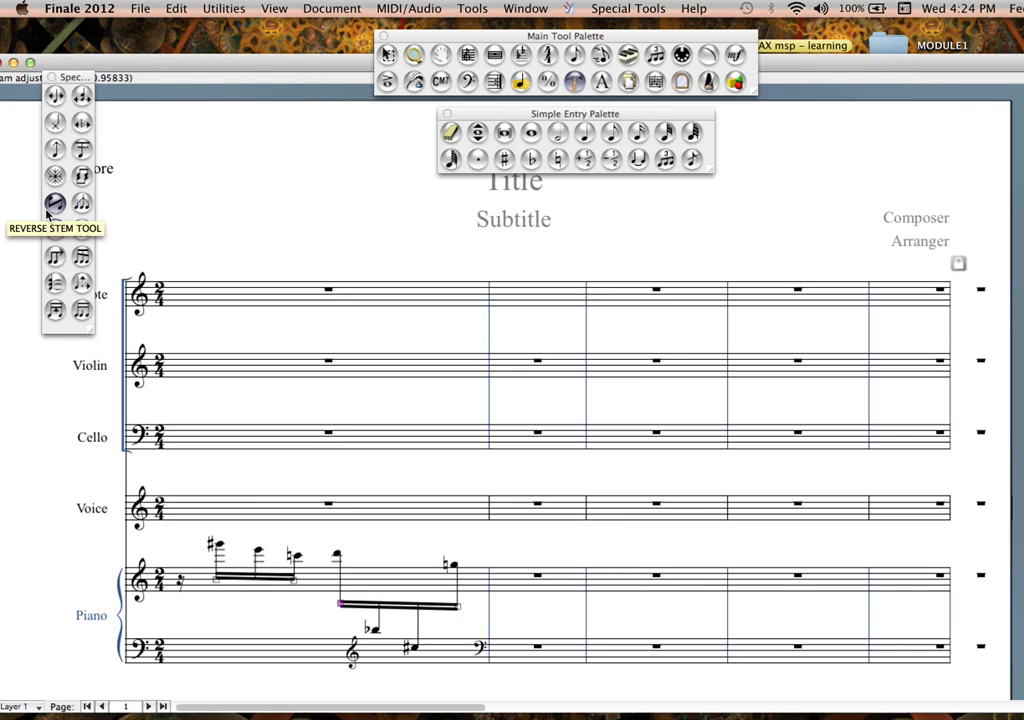
click(50, 205)
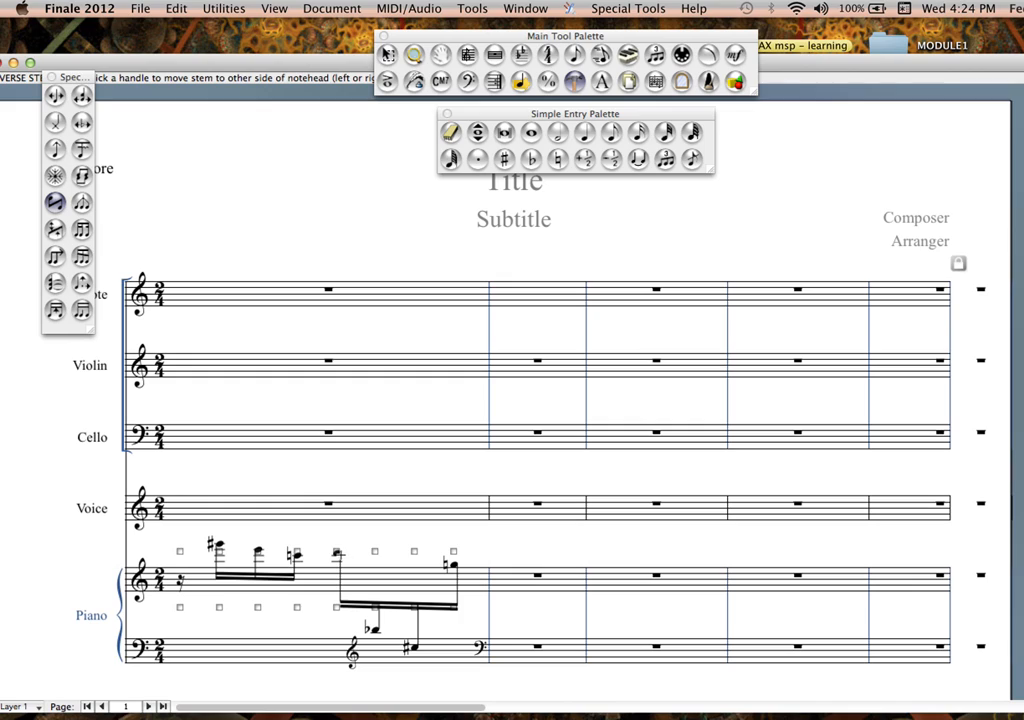
click(336, 551)
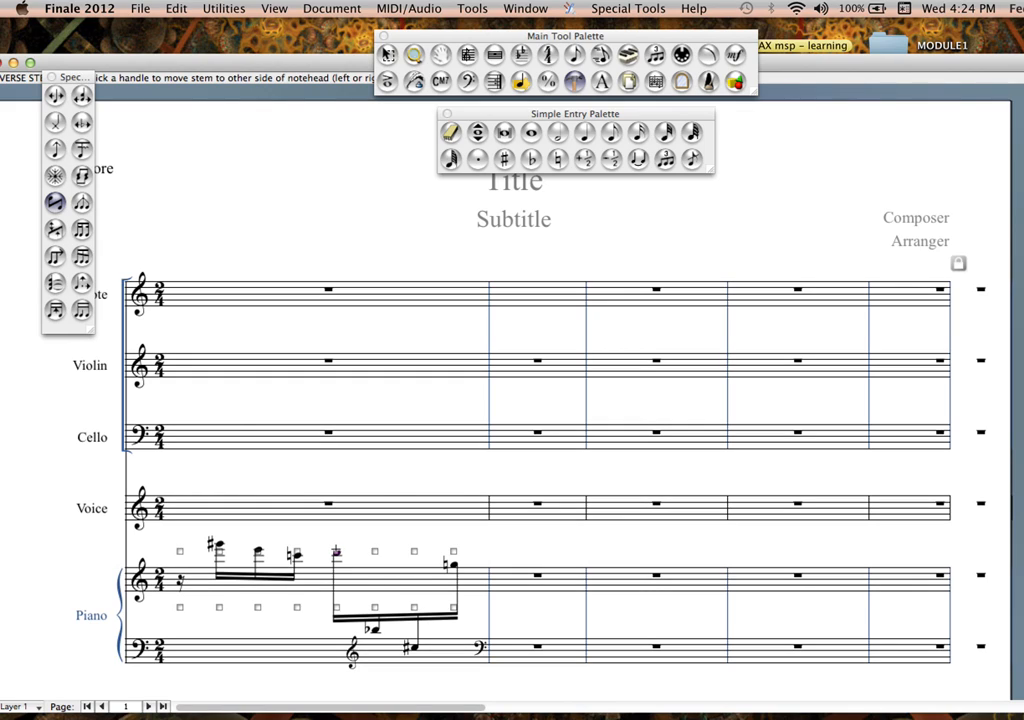
click(453, 551)
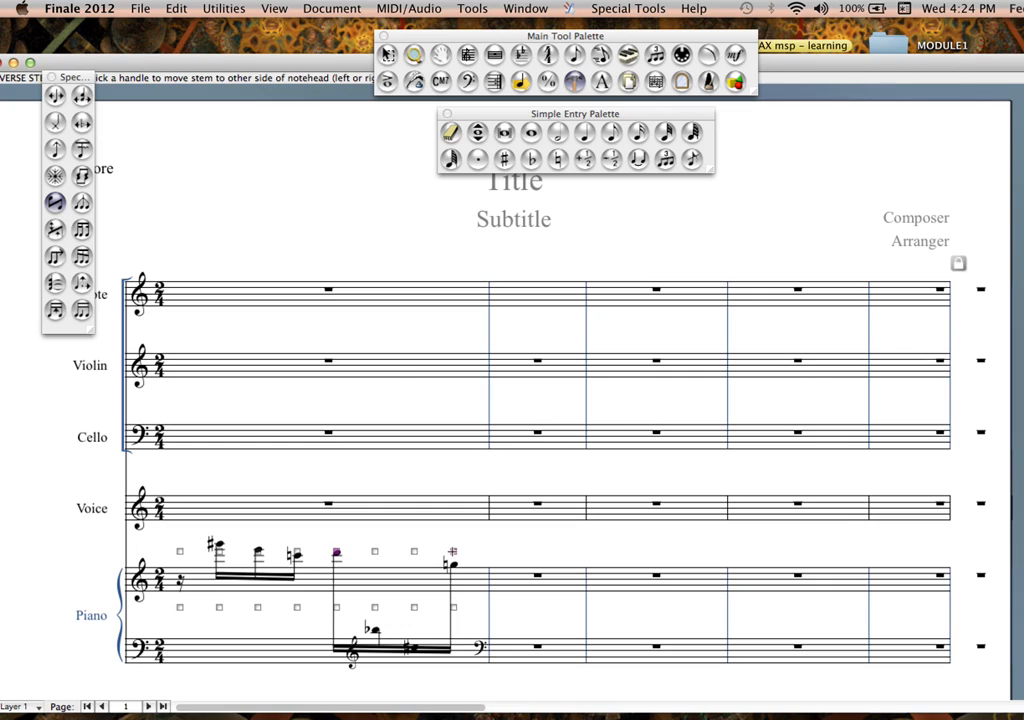
Raise the piano's second sixteenth-note beam to the height of the first group's beam and slope it slightly downward with the Beam Angle tool.
click(57, 257)
click(55, 229)
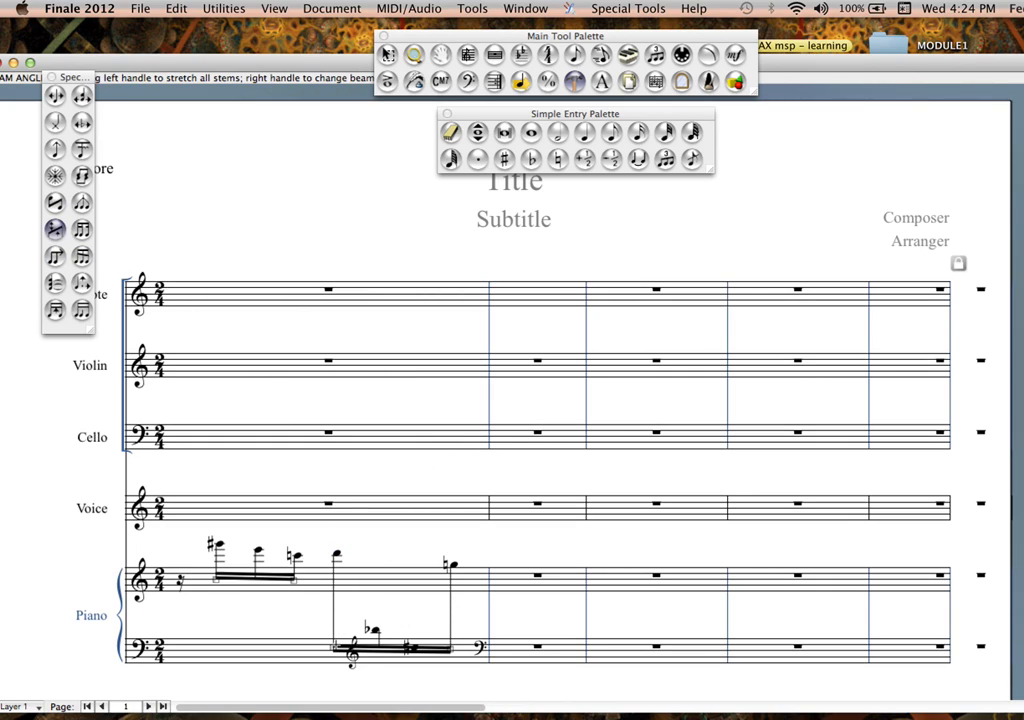
drag(334, 648, 334, 577)
drag(451, 577, 451, 582)
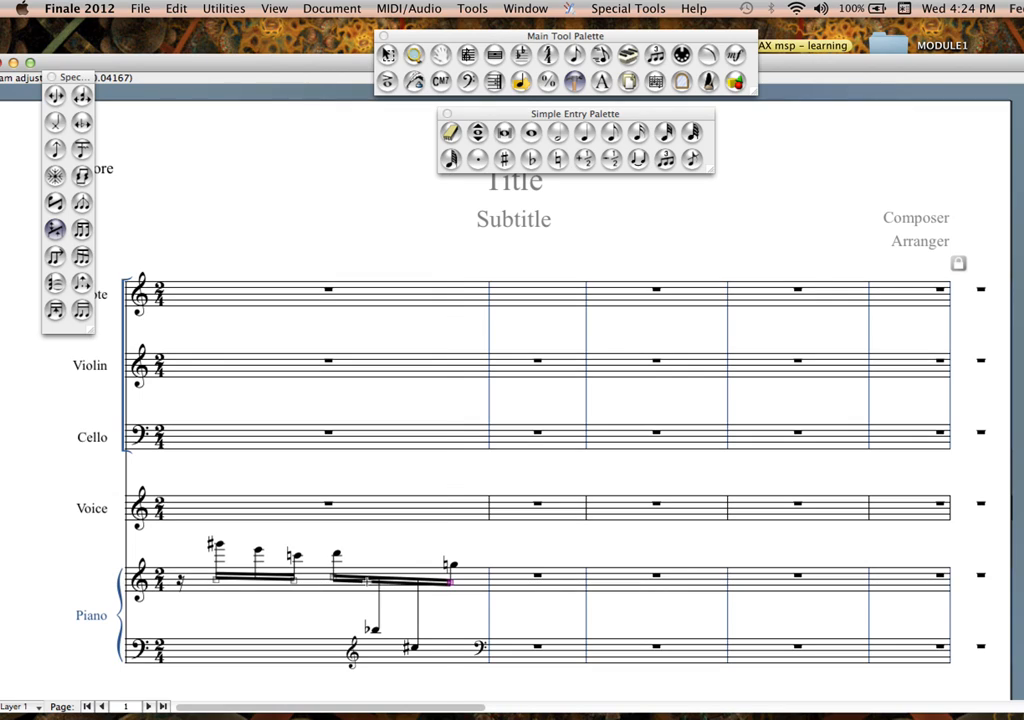
drag(333, 575, 333, 575)
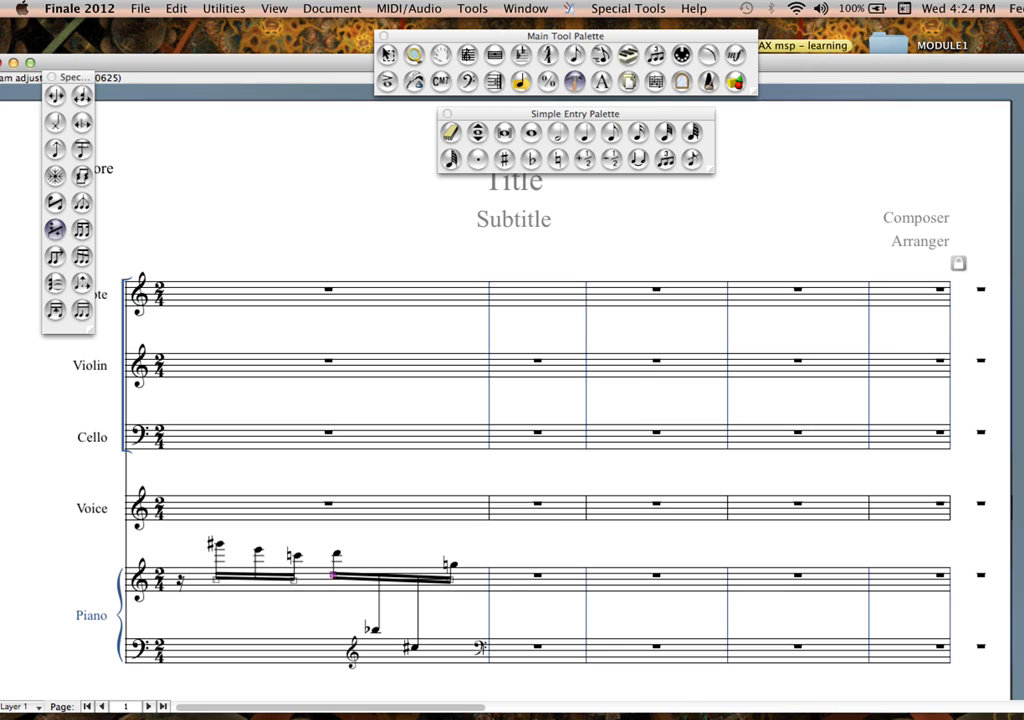
Change the clef of the piano's lower staff to treble from measure 2 to the next clef change.
click(467, 81)
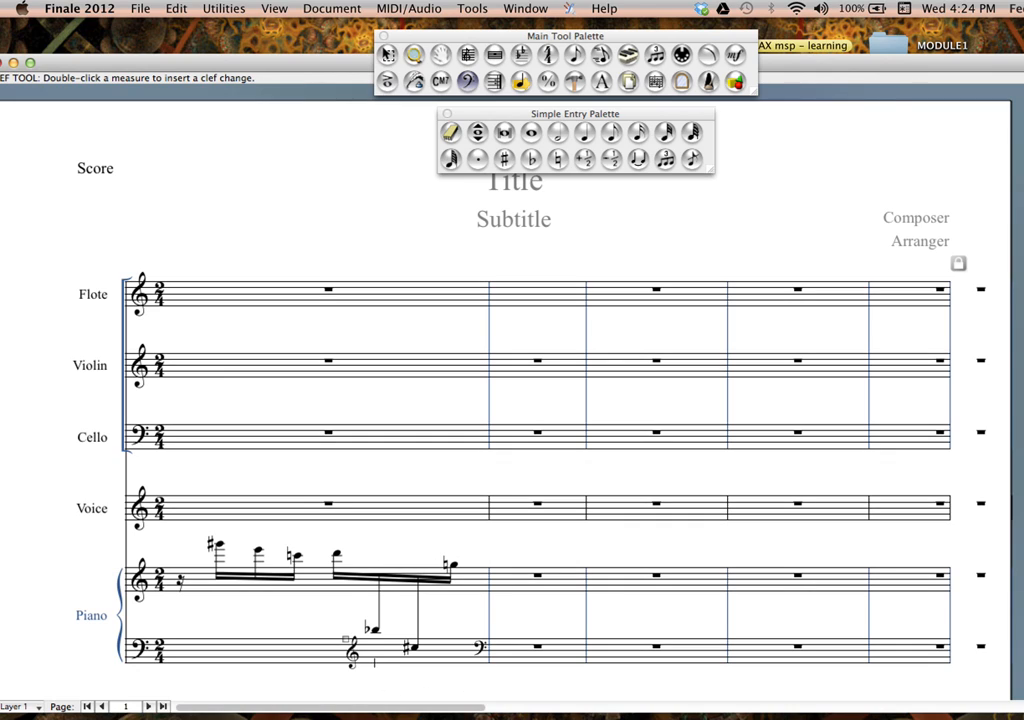
double_click(497, 653)
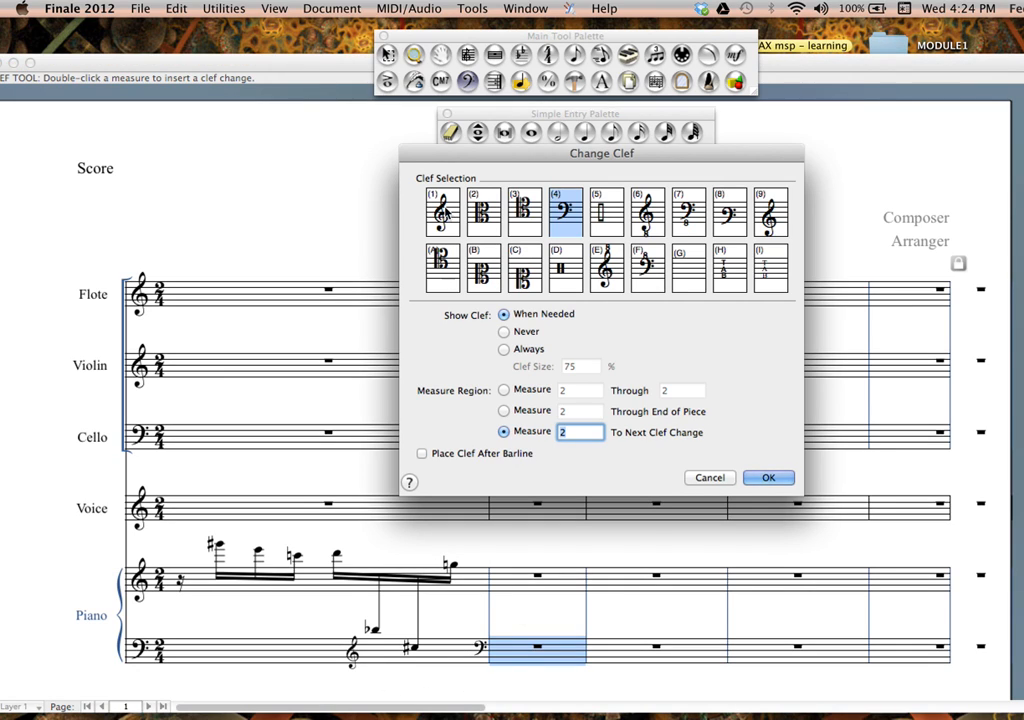
key(Return)
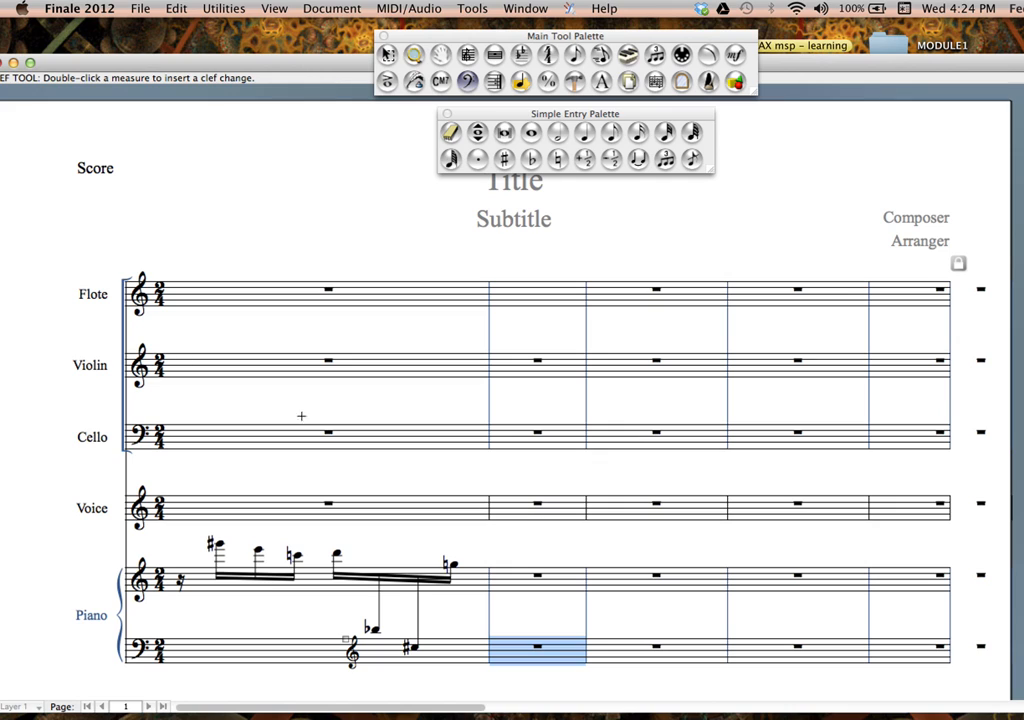